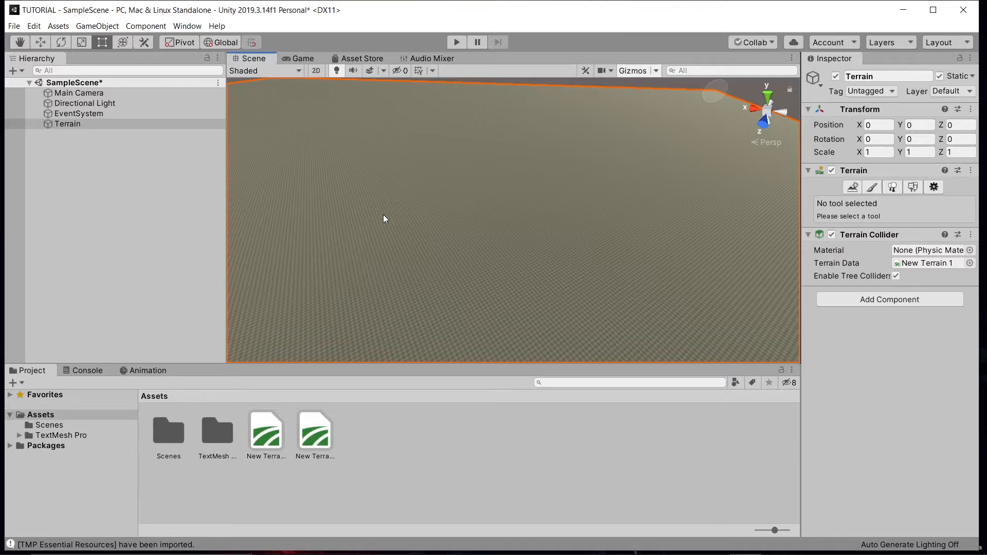
right_click_drag(383, 214, 103, 134)
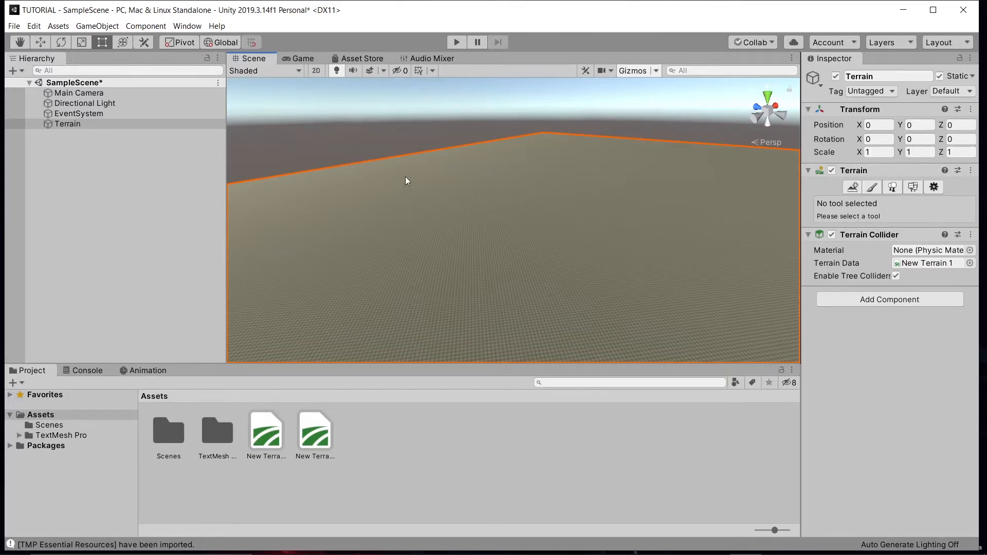
right_click_drag(405, 180, 561, 183)
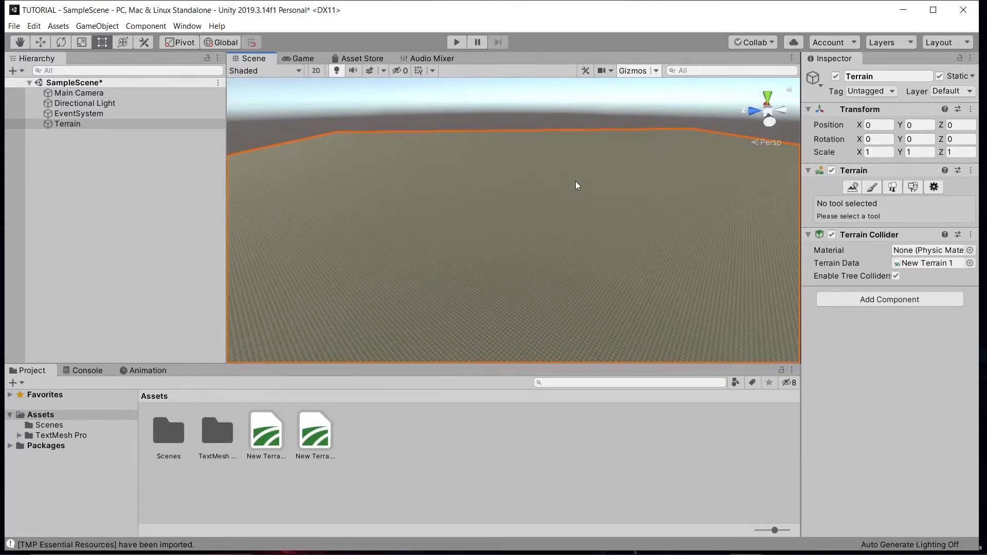
right_click_drag(520, 178, 226, 156)
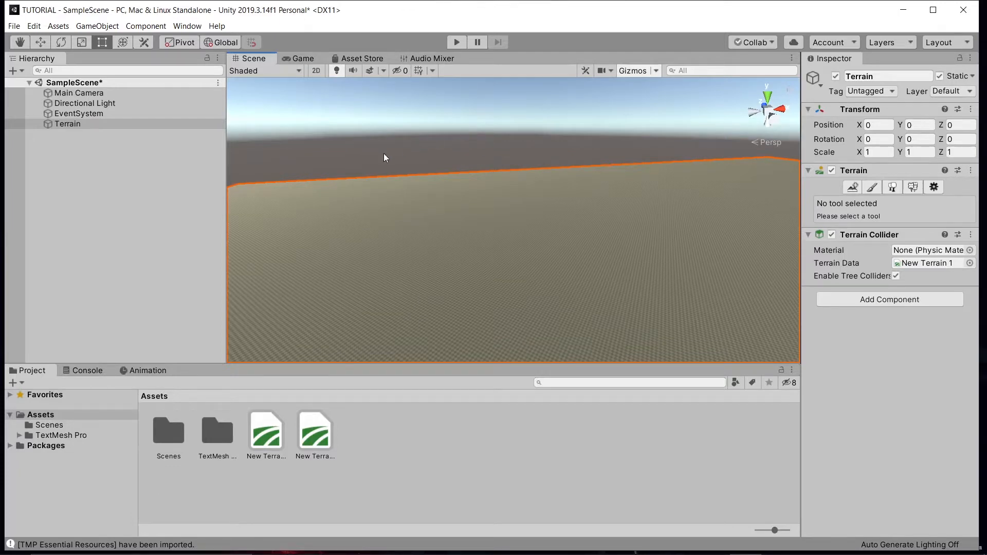
right_click_drag(347, 179, 245, 152)
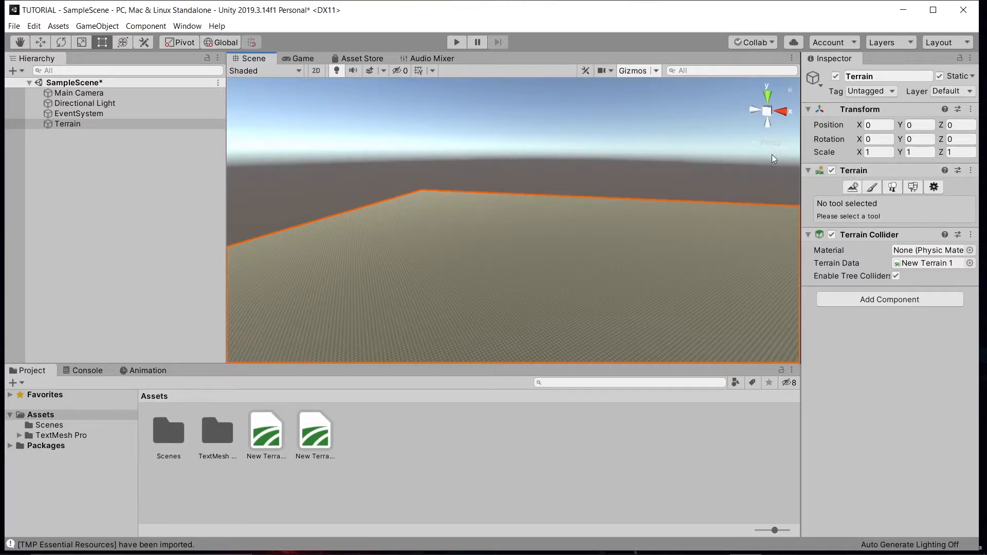
Step: Activate the Create Neighbor Terrains tool and inspect the outlines around the existing terrain
left_click(806, 173)
left_click(806, 173)
left_click(853, 188)
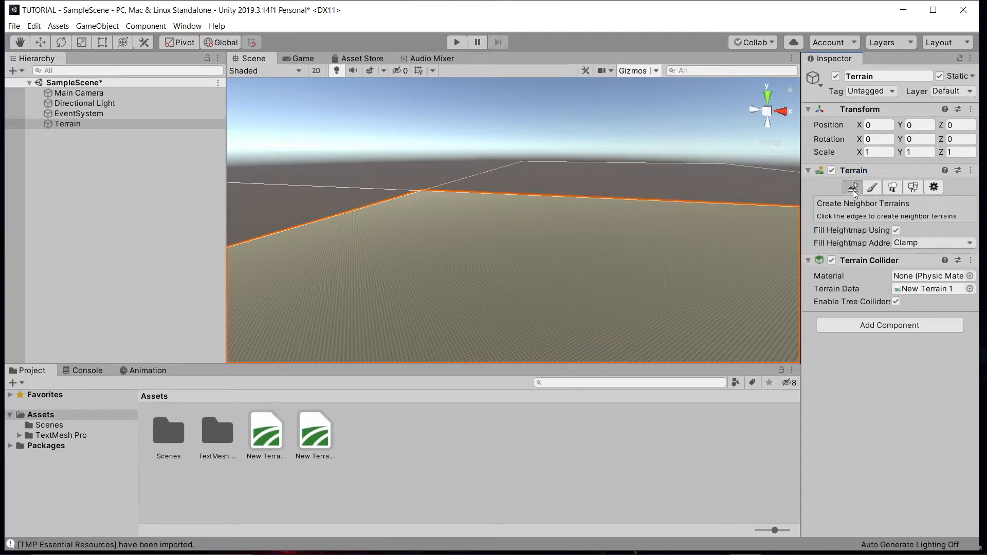
right_click_drag(568, 176, 544, 192)
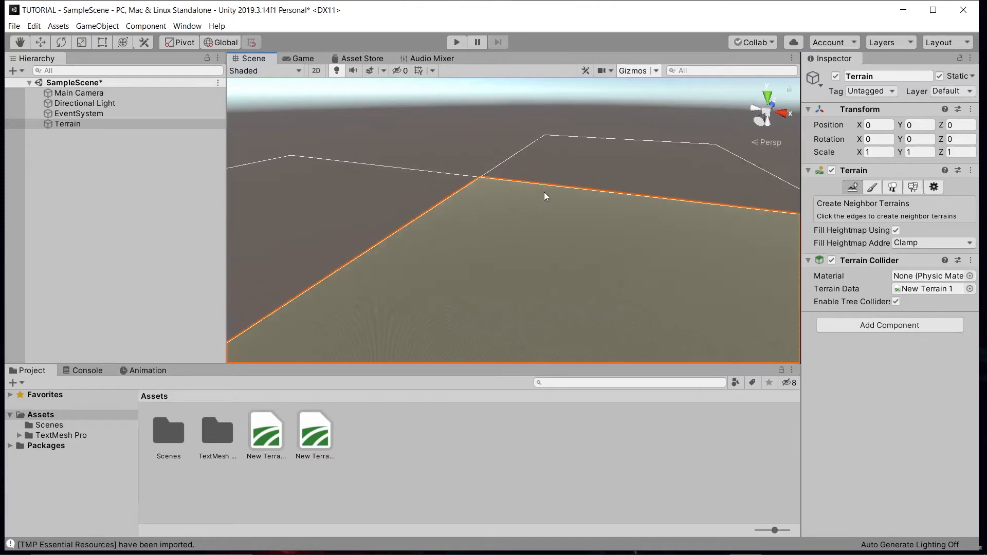
right_click_drag(356, 214, 789, 154)
Step: Switch the terrain to Paint Terrain mode with the Stamp Terrain tool
right_click_drag(545, 264, 621, 90)
mouse_move(621, 90)
middle_mouse_down()
mouse_move(625, 101)
mouse_move(602, 152)
mouse_move(621, 109)
middle_mouse_up()
left_click(872, 189)
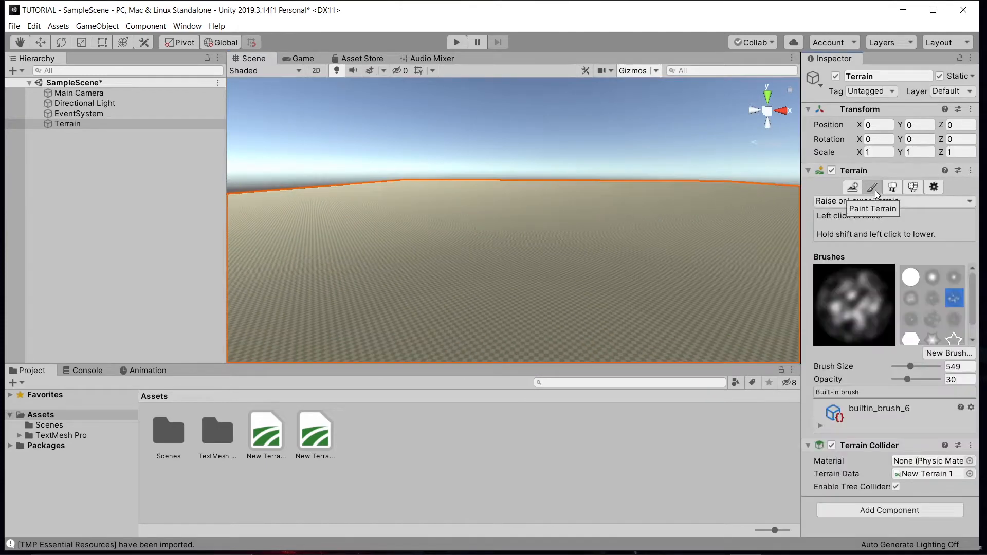
left_click(841, 202)
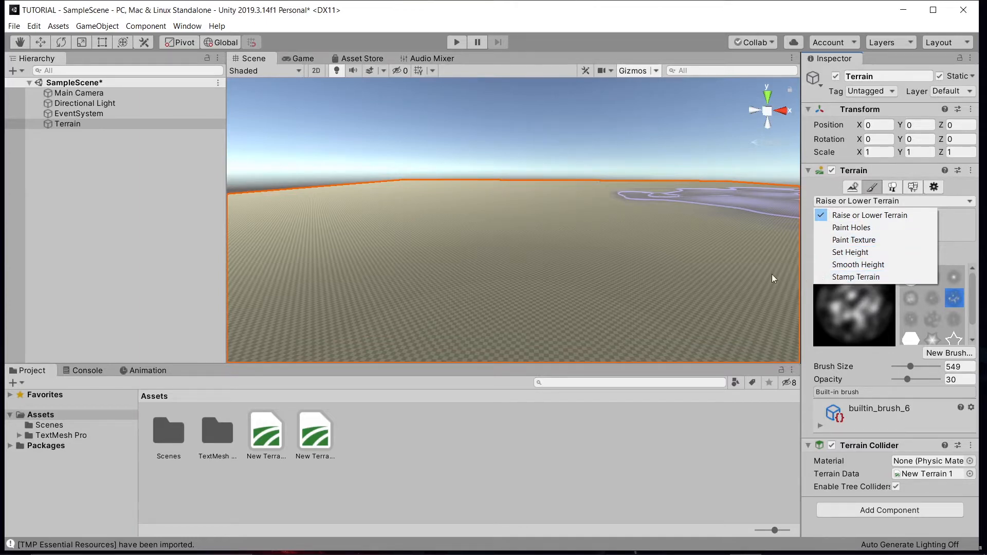
left_click(887, 277)
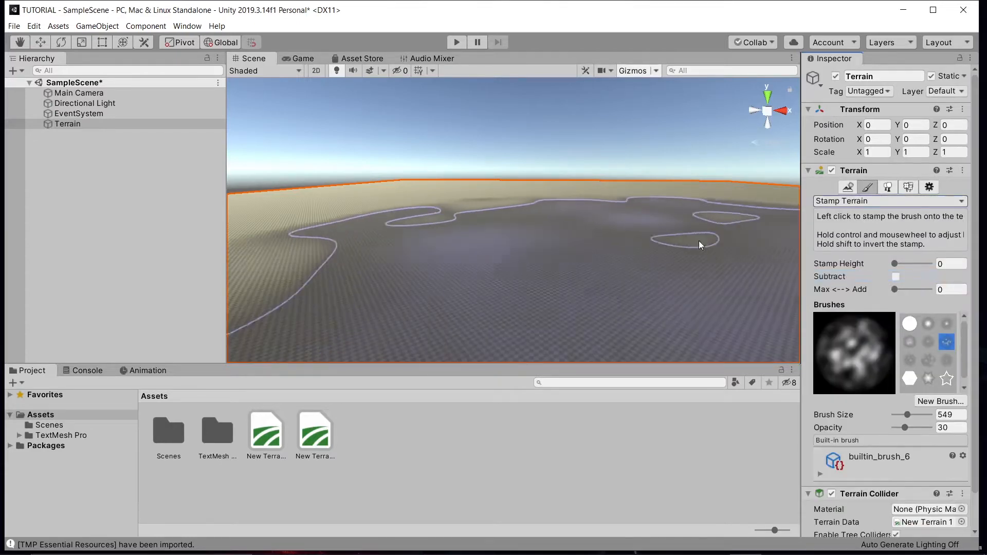
Step: Choose builtin_brush_4 for stamping and set its opacity to 48
scroll(617, 211, "down", 3)
right_click_drag(591, 223, 590, 230)
middle_click_drag(589, 205, 560, 275)
scroll(920, 336, "down", 1)
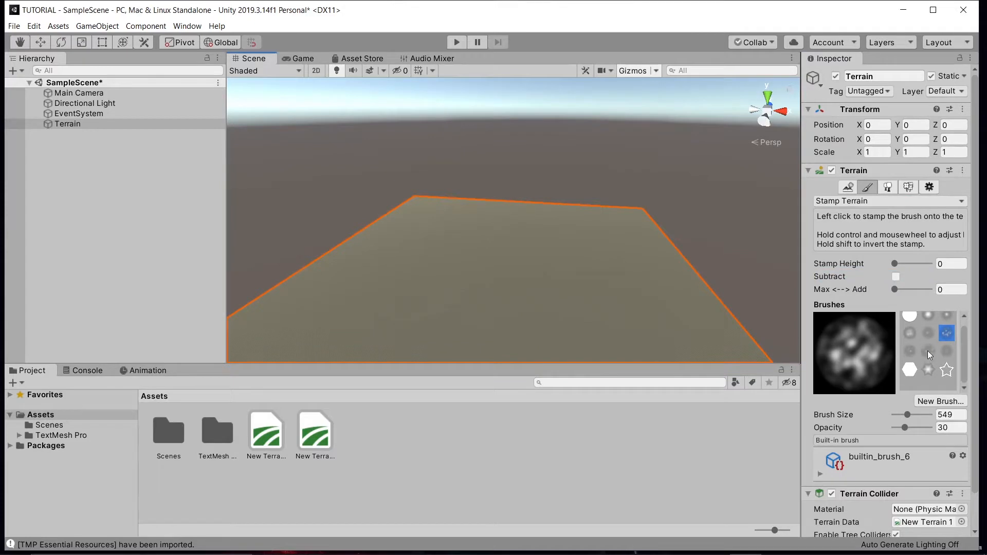
left_click(927, 350)
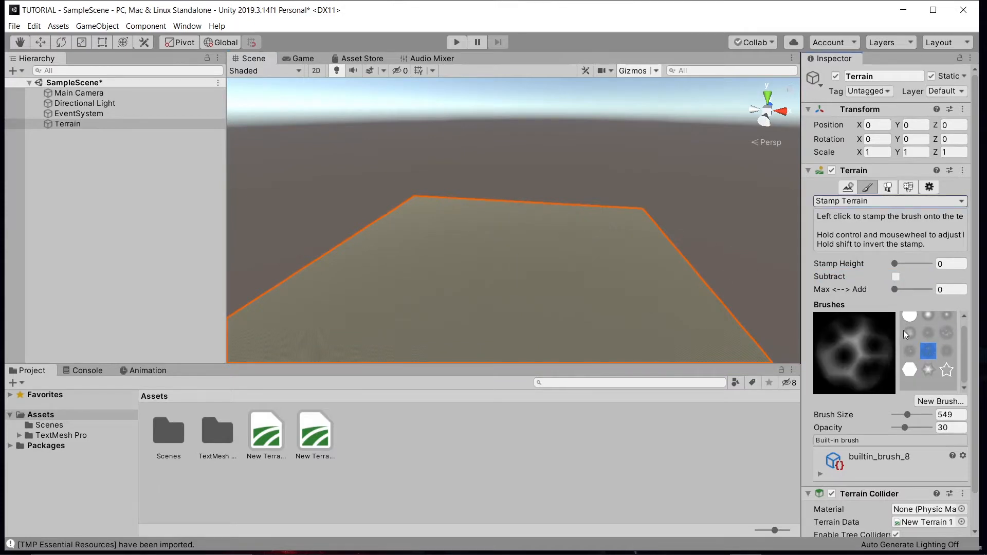
left_click(908, 333)
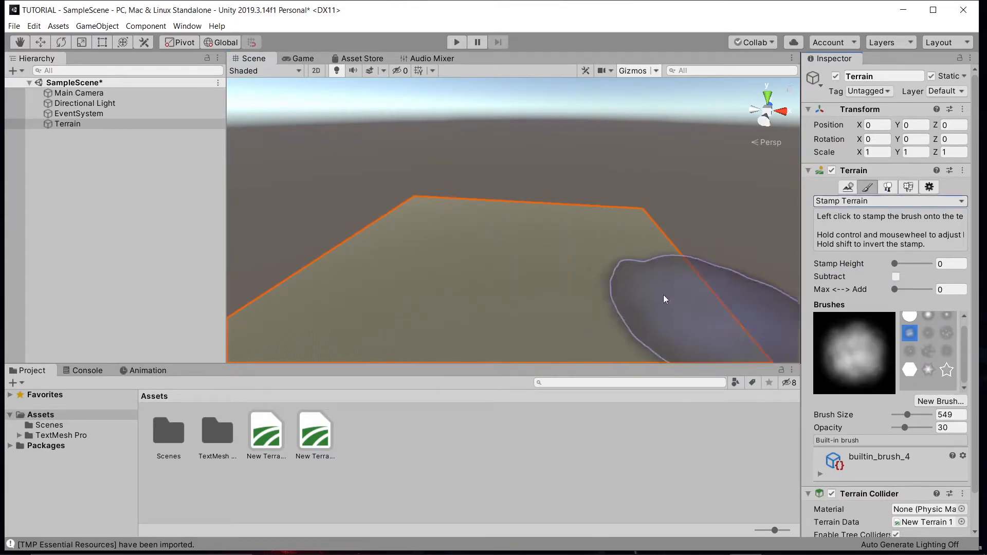
left_click(911, 428)
scroll(555, 242, "up", 2)
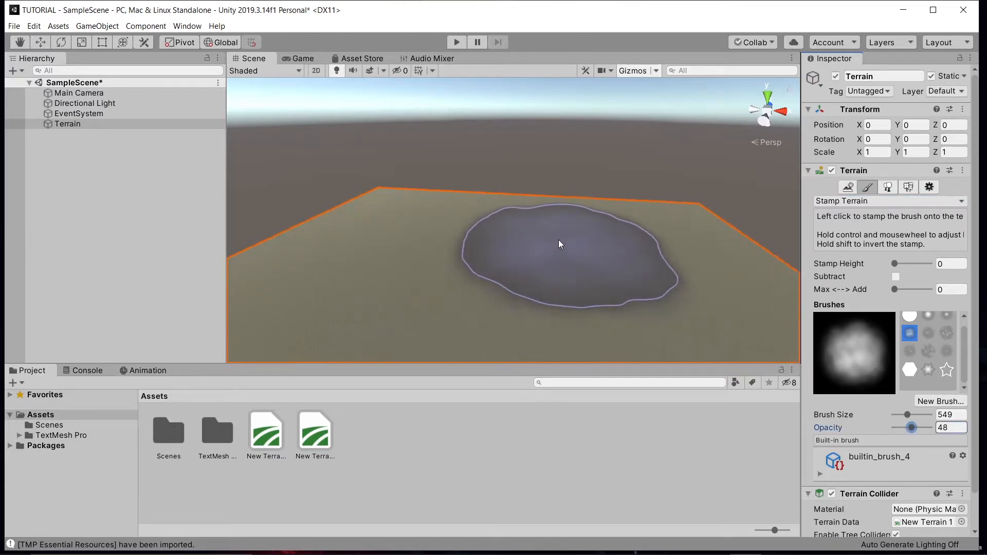
scroll(560, 239, "up", 1)
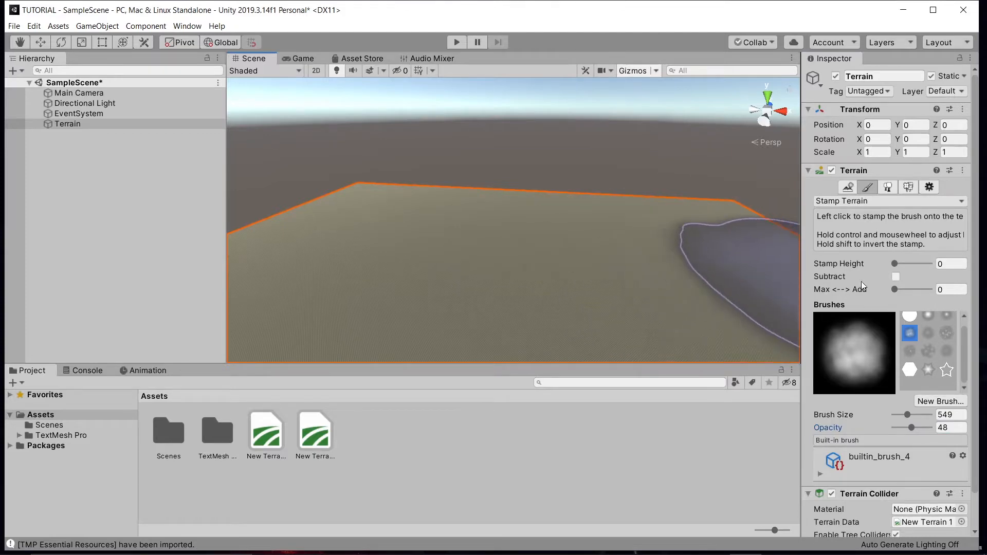
Step: Set the stamp height to 119 and stamp a smooth hill onto the far part of the flat terrain
left_click_drag(900, 261, 904, 261)
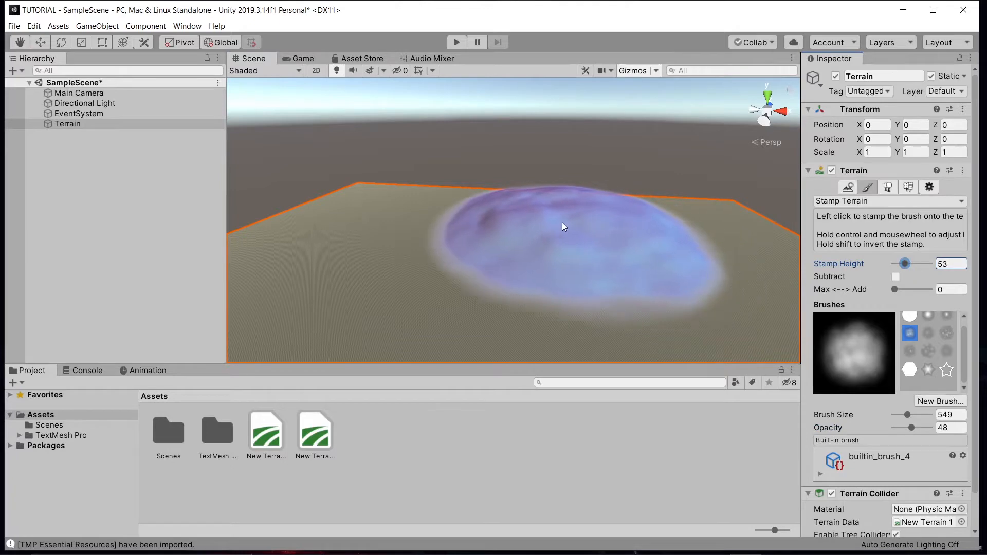
left_click(911, 264)
left_click(596, 228)
left_click_drag(596, 228, 672, 196, "alt")
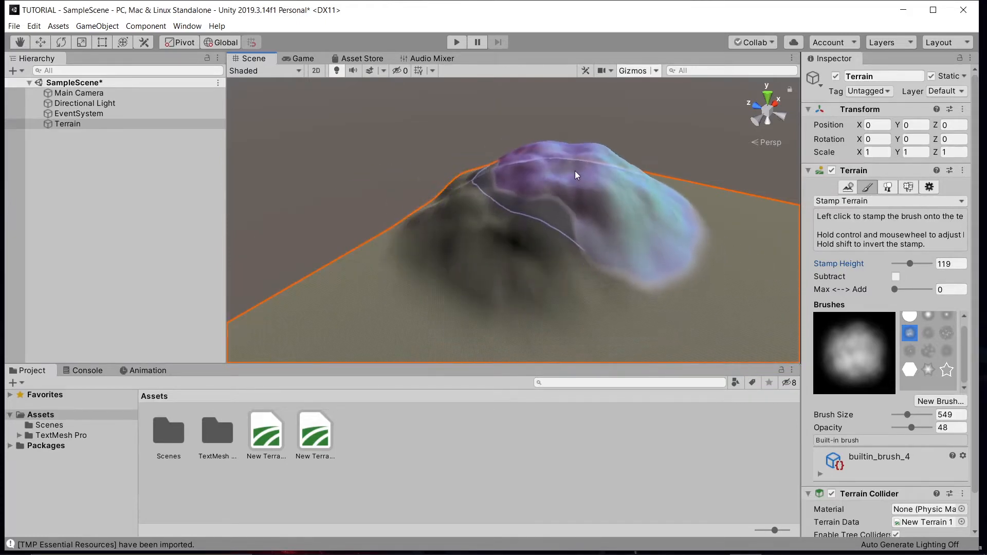
Step: Choose builtin_brush_5 and stamp a rocky mountain beside the smooth hill, near the terrain's edge
left_click(934, 332)
mouse_move(639, 308)
left_mouse_down("alt")
mouse_move(548, 269)
mouse_move(422, 297)
left_mouse_up("alt")
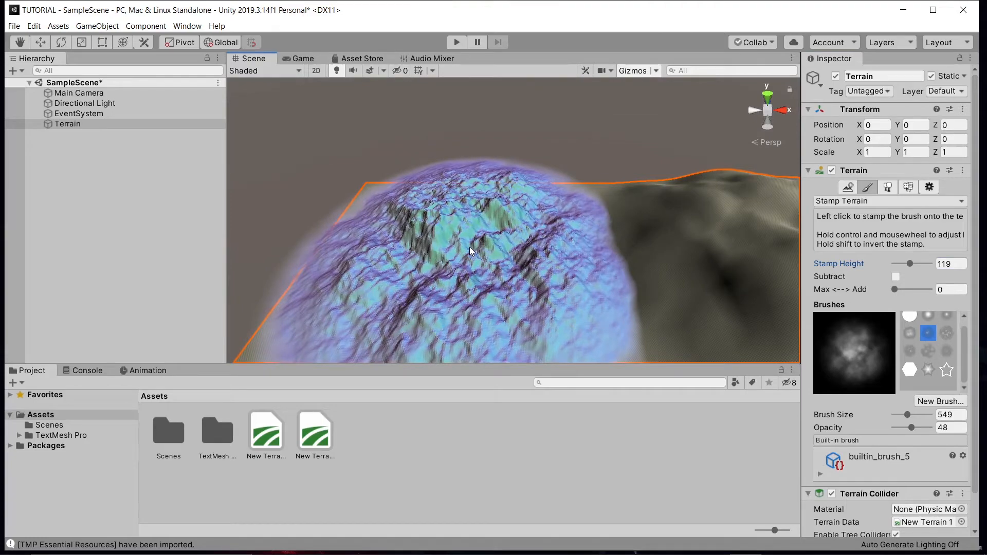
middle_click_drag(470, 246, 630, 188)
right_click_drag(568, 193, 584, 187)
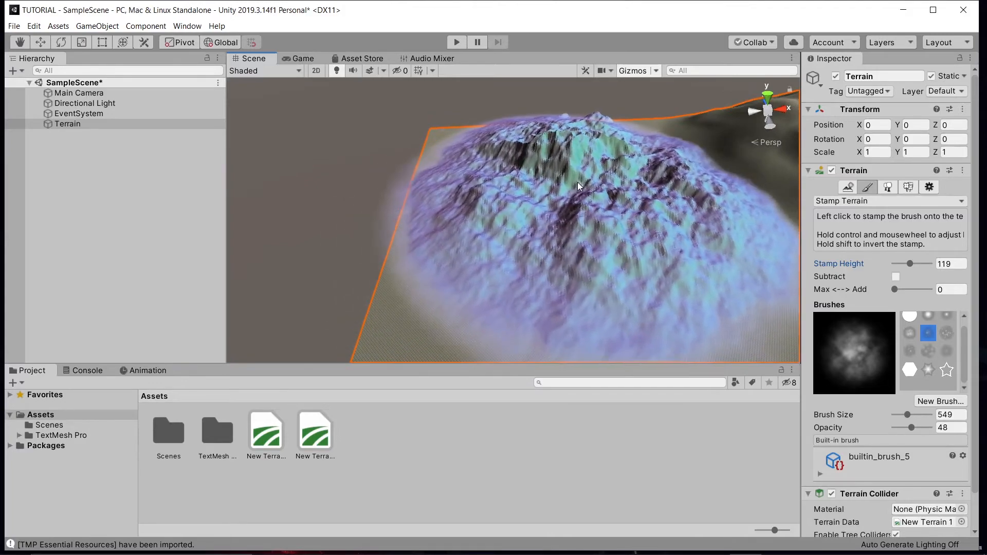
left_click(572, 171)
Step: Stamp another rocky mountain over the smooth hill with the same brush
left_click_drag(540, 179, 761, 172, "alt")
middle_click_drag(547, 166, 612, 154)
left_click_drag(611, 154, 506, 155, "alt")
scroll(507, 154, "down", 5)
middle_click_drag(403, 200, 272, 194)
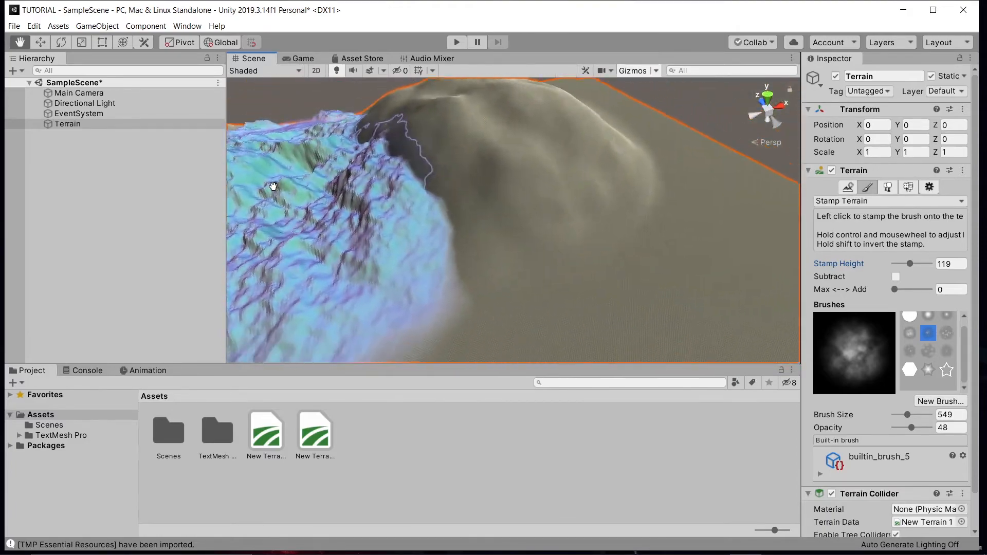
right_click_drag(339, 175, 433, 119)
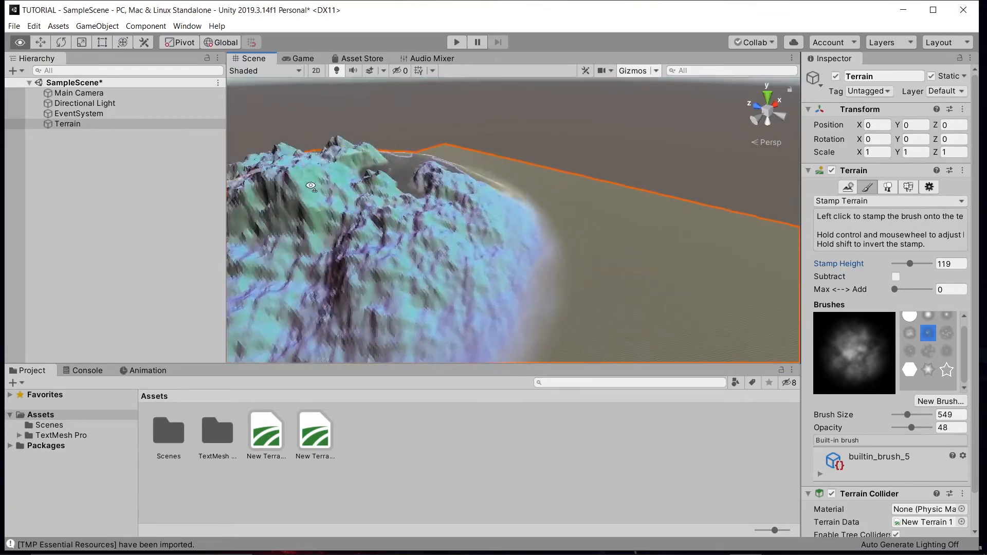
right_click_drag(293, 200, 93, 200)
middle_click_drag(419, 159, 573, 136)
right_click_drag(573, 137, 588, 41)
middle_click_drag(570, 180, 551, 115)
mouse_move(551, 115)
right_mouse_down()
mouse_move(604, 92)
mouse_move(632, 144)
mouse_move(745, 259)
mouse_move(695, 197)
mouse_move(573, 231)
mouse_move(578, 214)
right_mouse_up()
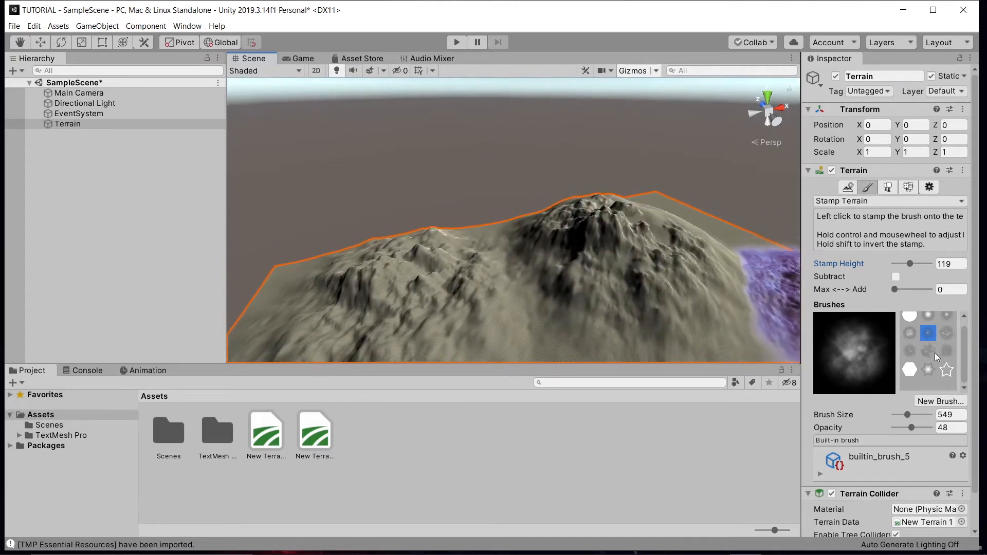
Step: Choose builtin_brush_7 and stamp rounded peaks next to the taller rocky mountain
left_click(910, 351)
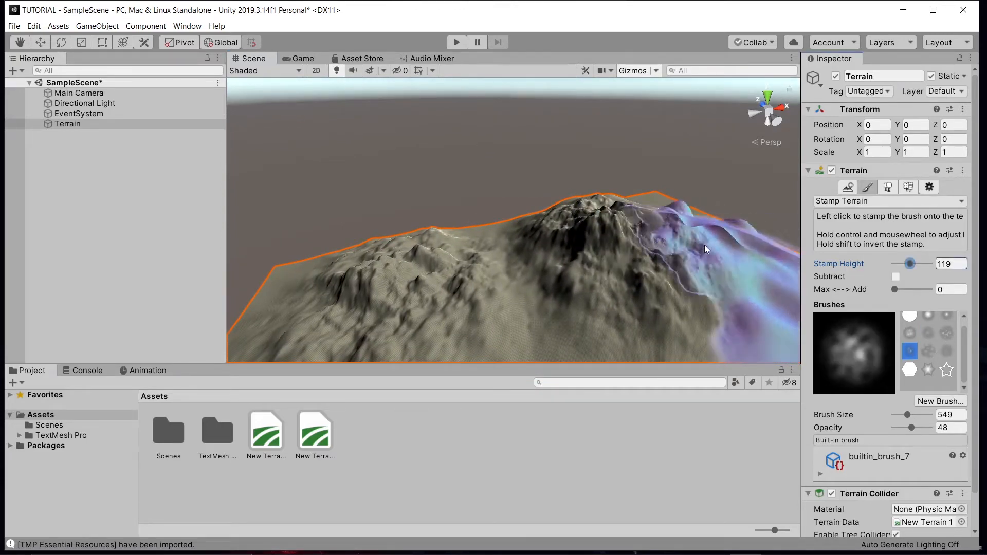
left_click(672, 217)
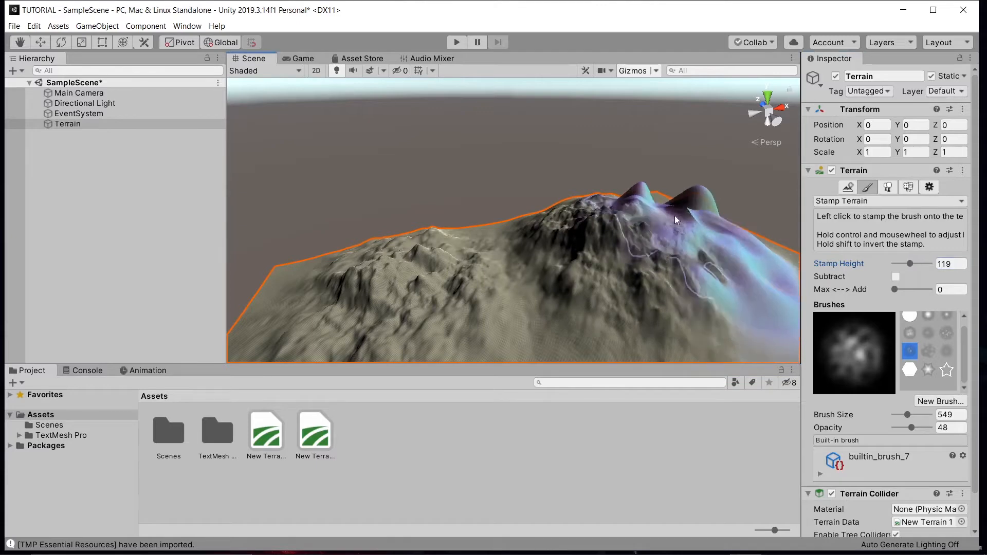
right_click_drag(675, 215, 736, 196)
mouse_move(736, 196)
middle_mouse_down()
mouse_move(498, 121)
mouse_move(669, 77)
mouse_move(761, 119)
mouse_move(794, 180)
middle_mouse_up()
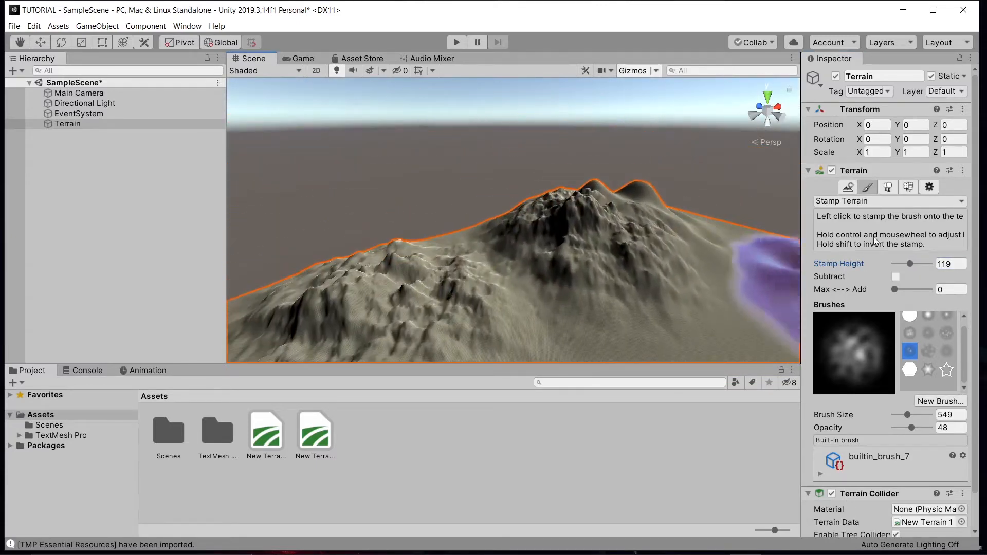
Step: Switch the terrain painting tool to Smooth Height and choose the soft round builtin_brush_2
left_click(852, 200)
left_click(852, 266)
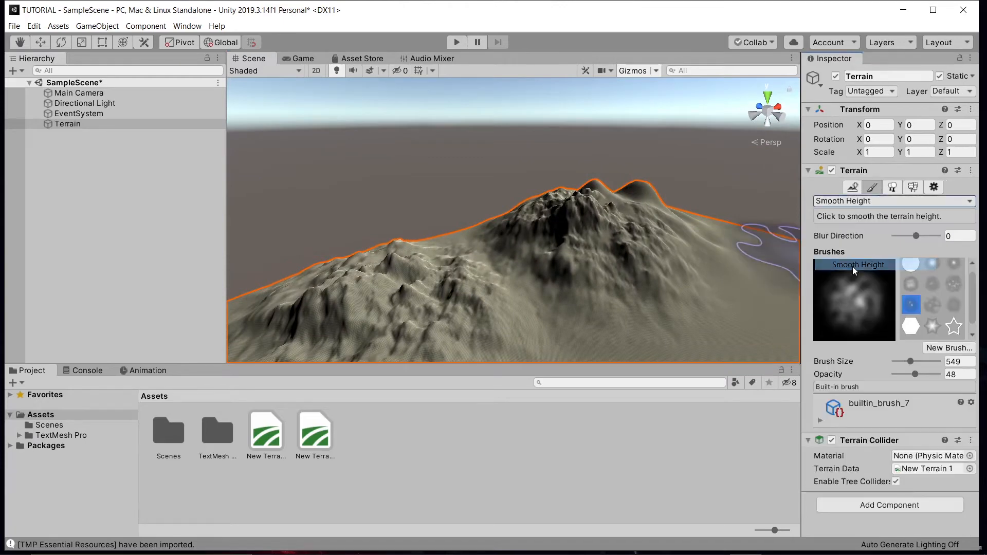
left_click(930, 264)
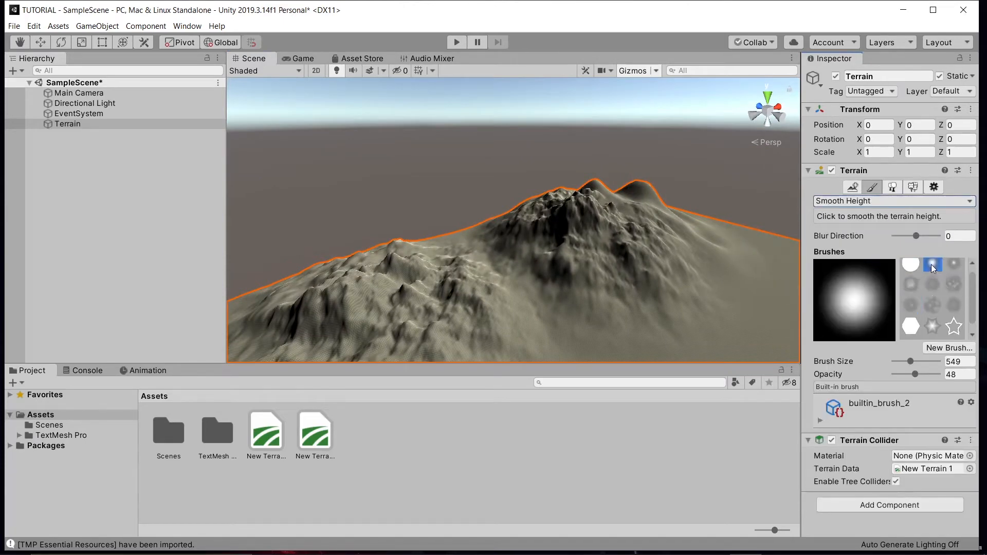
scroll(691, 292, "up", 2)
scroll(693, 292, "down", 3)
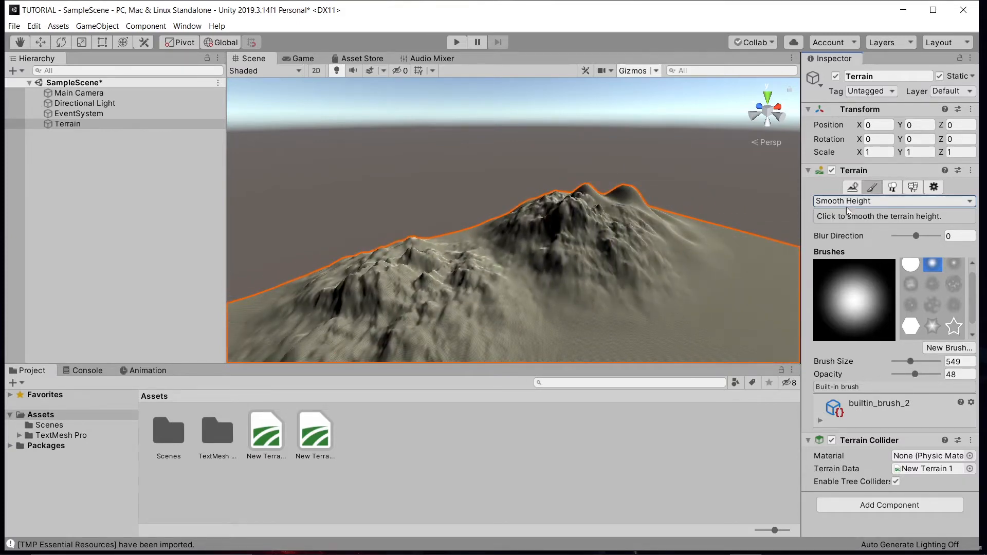
Step: Set the smoothing brush opacity to 100 and smooth the rocky slopes of the lower mountain
left_click(916, 375)
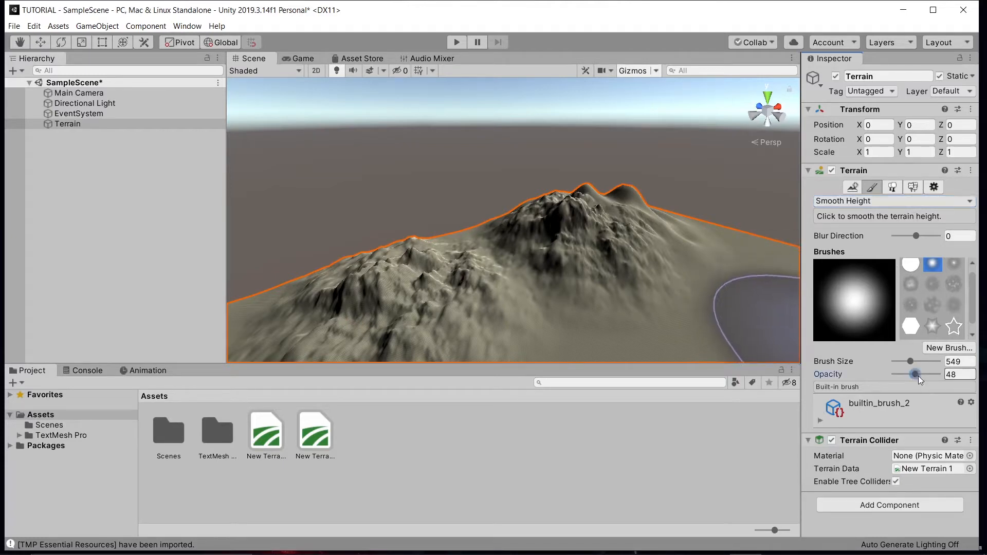
left_click_drag(918, 375, 942, 375)
mouse_move(800, 295)
left_mouse_down()
mouse_move(591, 295)
mouse_move(800, 295)
left_mouse_up()
right_click_drag(533, 282, 408, 363)
mouse_move(492, 305)
left_mouse_down()
mouse_move(610, 258)
mouse_move(588, 174)
mouse_move(576, 177)
mouse_move(600, 159)
mouse_move(596, 141)
left_mouse_up()
mouse_move(596, 141)
right_mouse_down()
mouse_move(617, 111)
mouse_move(579, 134)
mouse_move(575, 154)
mouse_move(573, 53)
right_mouse_up()
middle_click_drag(639, 240, 355, 248)
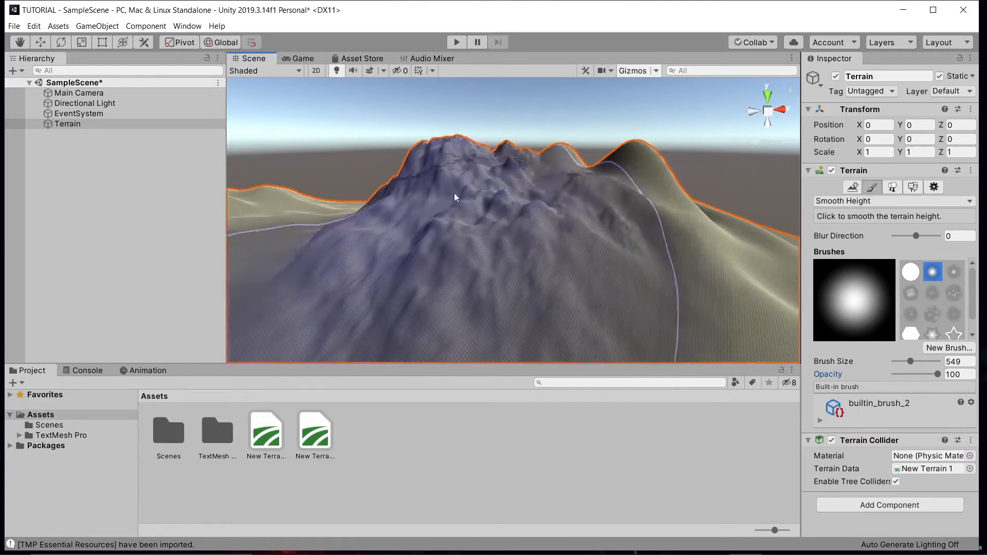
Step: Set the smoothing brush opacity to 50 and soften the ridges of the taller rocky mountain
middle_click_drag(421, 201, 915, 360)
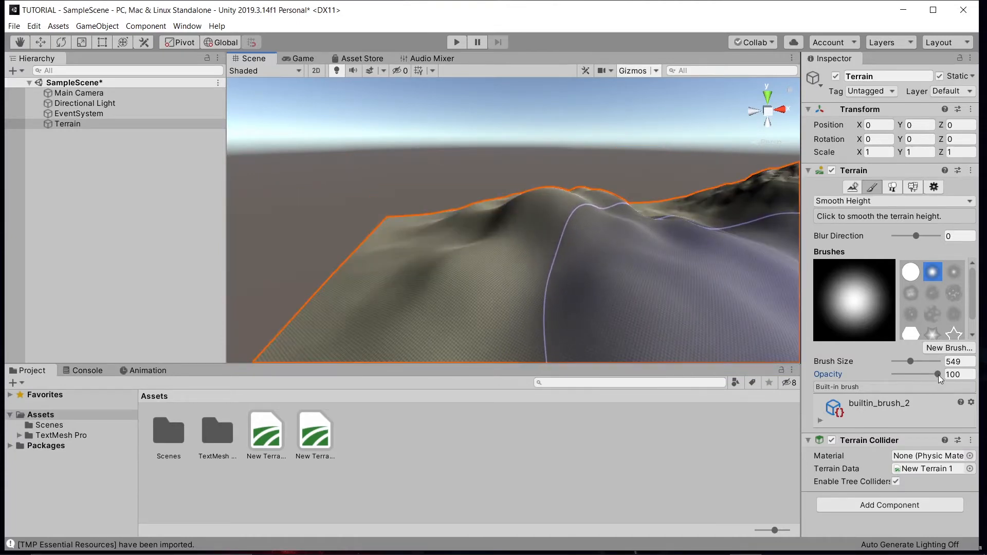
left_click_drag(937, 375, 917, 375)
left_click(947, 374)
type("50")
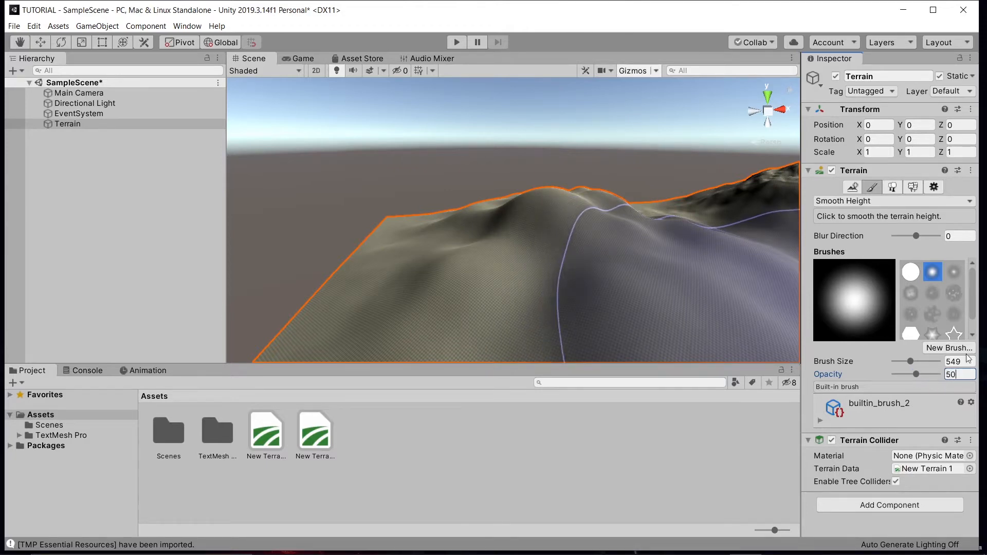
middle_click_drag(741, 286, 572, 225)
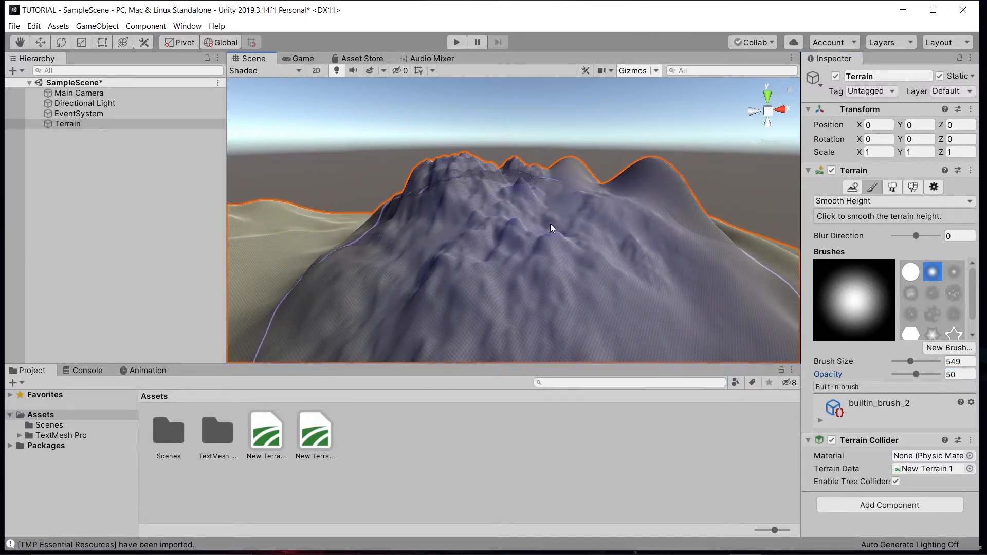
right_click_drag(547, 224, 657, 219)
middle_click_drag(657, 219, 763, 181)
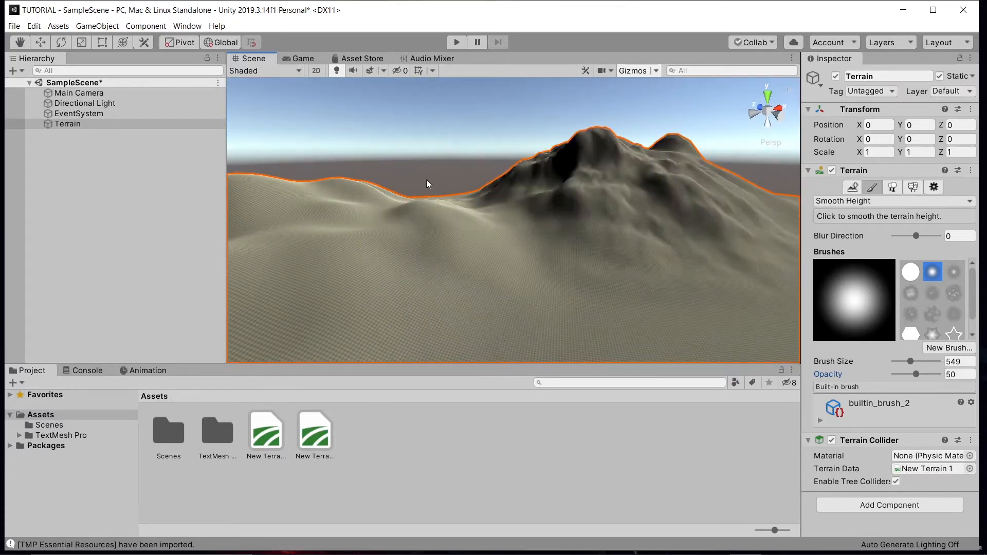
right_click_drag(427, 180, 271, 224)
middle_click_drag(329, 194, 334, 293)
right_click_drag(335, 292, 478, 271)
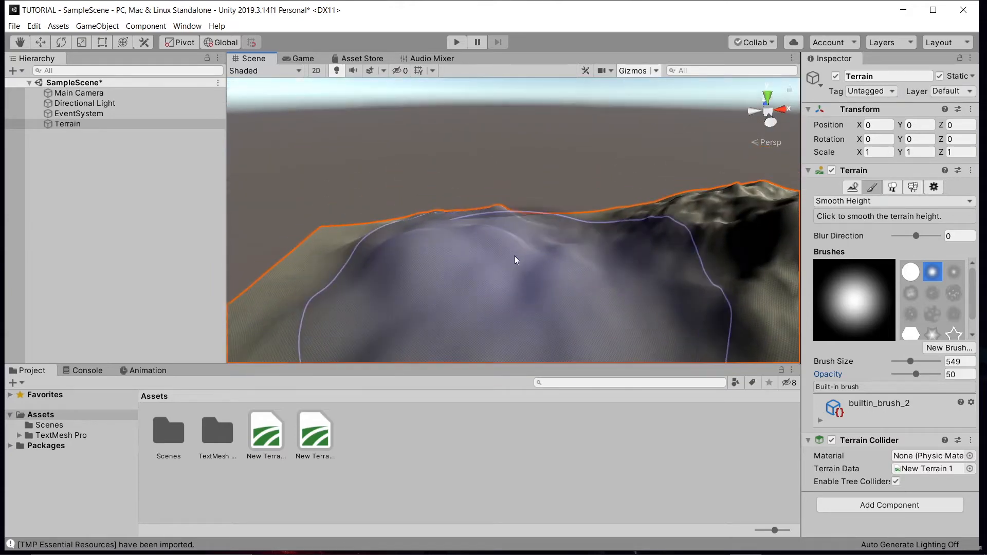
Step: Choose builtin_brush_1 for the Smooth Height tool and smooth the lower mountain's slopes further
left_click(909, 272)
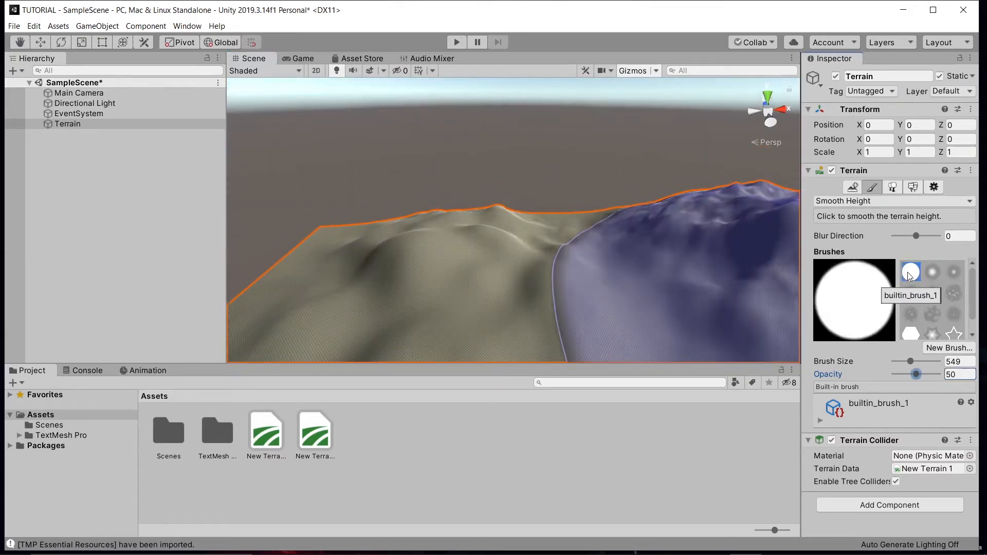
mouse_move(367, 261)
left_mouse_down()
mouse_move(475, 275)
mouse_move(449, 273)
mouse_move(446, 297)
left_mouse_up()
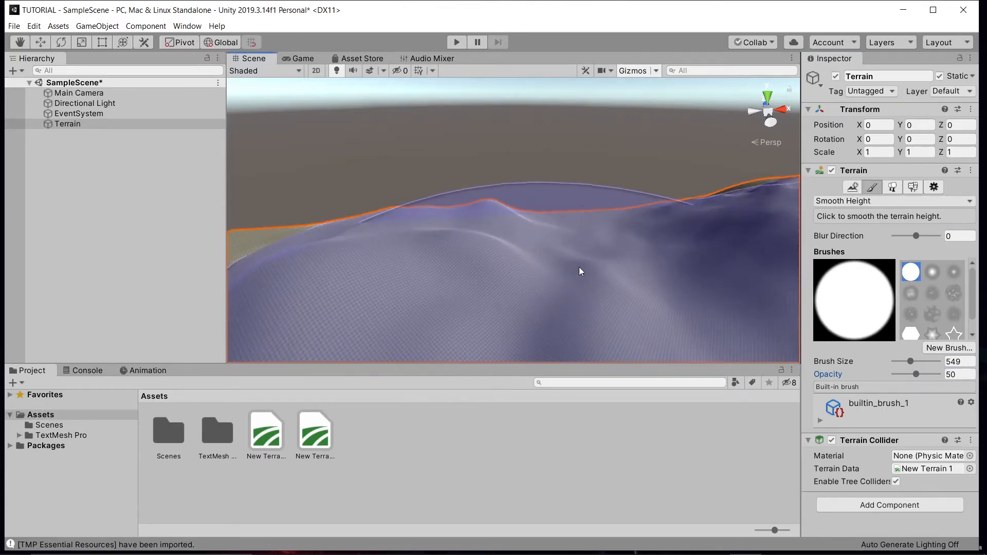
Step: Switch the terrain painting tool to Set Height, set the height to 300 and raise the flat ground beside the rocky mountains
left_click(870, 202)
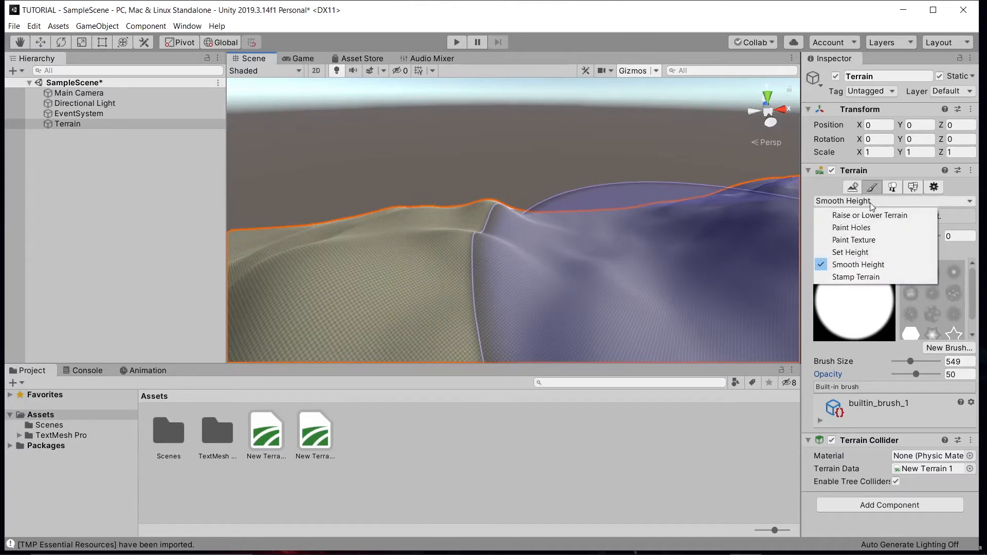
left_click(870, 253)
right_click_drag(500, 227, 768, 229)
right_click_drag(647, 229, 767, 208)
middle_click_drag(735, 222, 384, 265)
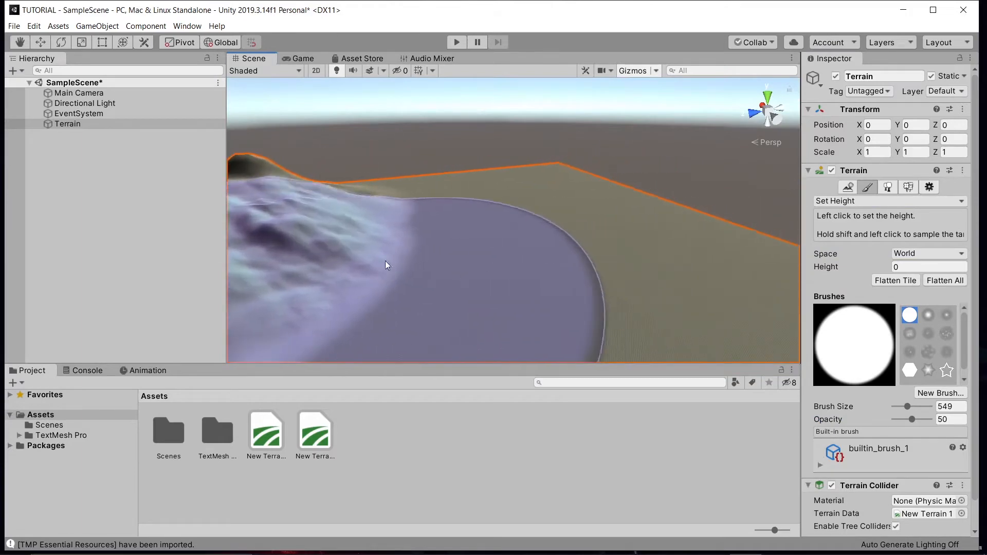
left_click(920, 267)
type("300")
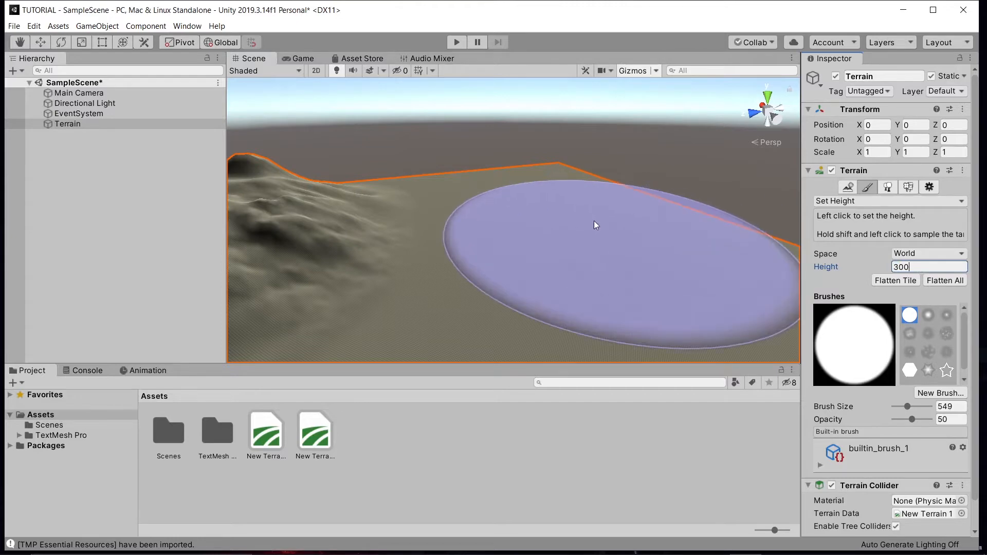
mouse_move(594, 225)
left_mouse_down()
mouse_move(744, 267)
mouse_move(607, 200)
mouse_move(561, 197)
mouse_move(271, 111)
left_mouse_up()
scroll(460, 177, "down", 6)
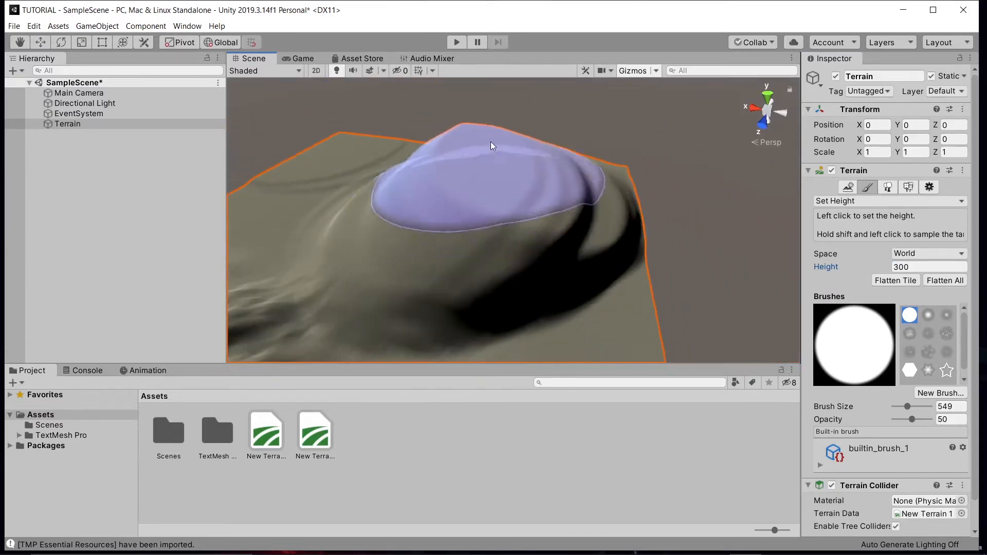
Step: Keep painting over the raised hill with Set Height at 300 to build it into a flat-topped plateau
mouse_move(533, 152)
left_mouse_down()
mouse_move(535, 168)
mouse_move(550, 134)
mouse_move(532, 134)
mouse_move(558, 97)
mouse_move(558, 206)
mouse_move(556, 180)
mouse_move(537, 216)
mouse_move(675, 192)
mouse_move(338, 193)
mouse_move(375, 177)
mouse_move(369, 192)
mouse_move(599, 185)
mouse_move(615, 200)
mouse_move(545, 203)
mouse_move(586, 202)
left_mouse_up()
left_click(540, 182)
right_click_drag(586, 202, 635, 202)
mouse_move(473, 185)
right_mouse_down()
mouse_move(577, 62)
mouse_move(642, 549)
mouse_move(644, 452)
right_mouse_up()
left_click(643, 451)
right_click_drag(631, 316, 612, 98)
scroll(623, 214, "down", 5)
scroll(623, 214, "down", 6)
mouse_move(623, 216)
middle_mouse_down()
mouse_move(628, 150)
mouse_move(628, 202)
middle_mouse_up()
right_click_drag(628, 201, 604, 238)
middle_click_drag(604, 238, 586, 336)
left_click(538, 299)
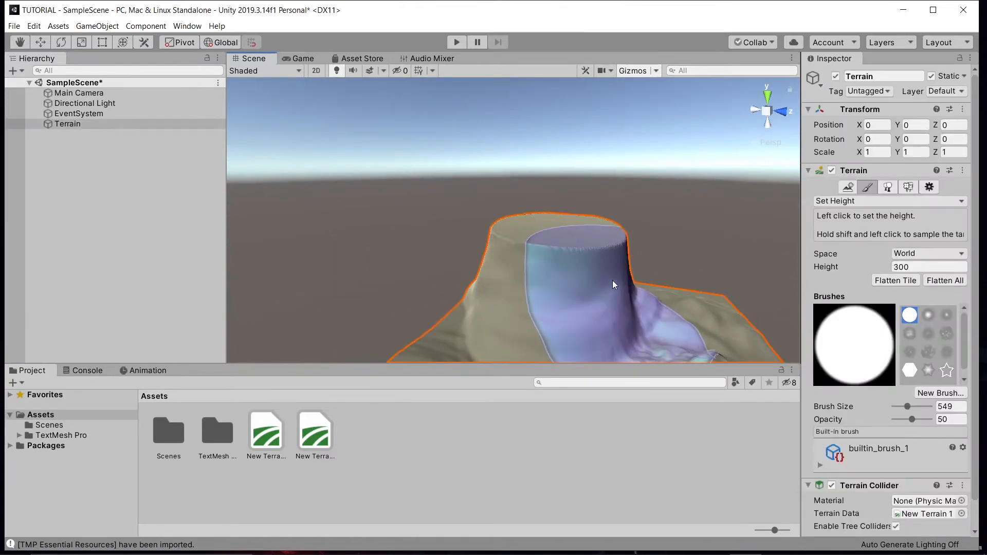
Step: Flatten the whole terrain, including all neighbours, to a height of 300
left_click(935, 281)
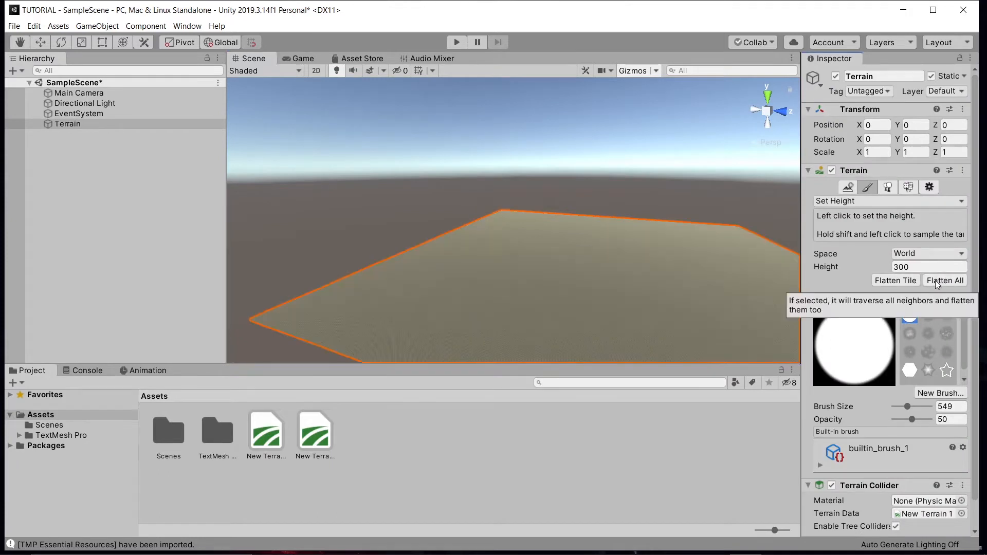
mouse_move(647, 270)
right_mouse_down()
mouse_move(644, 306)
mouse_move(639, 226)
mouse_move(630, 366)
mouse_move(621, 290)
right_mouse_up()
middle_click_drag(622, 282, 641, 181)
Step: Set the target height to 0 and flatten the whole terrain to it
left_click(874, 201)
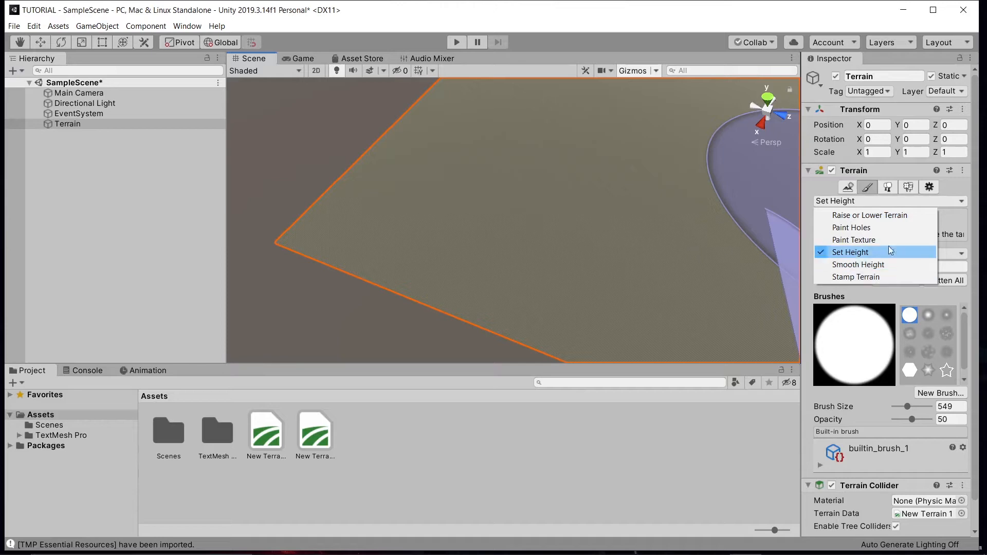
left_click(951, 278)
left_click(955, 268)
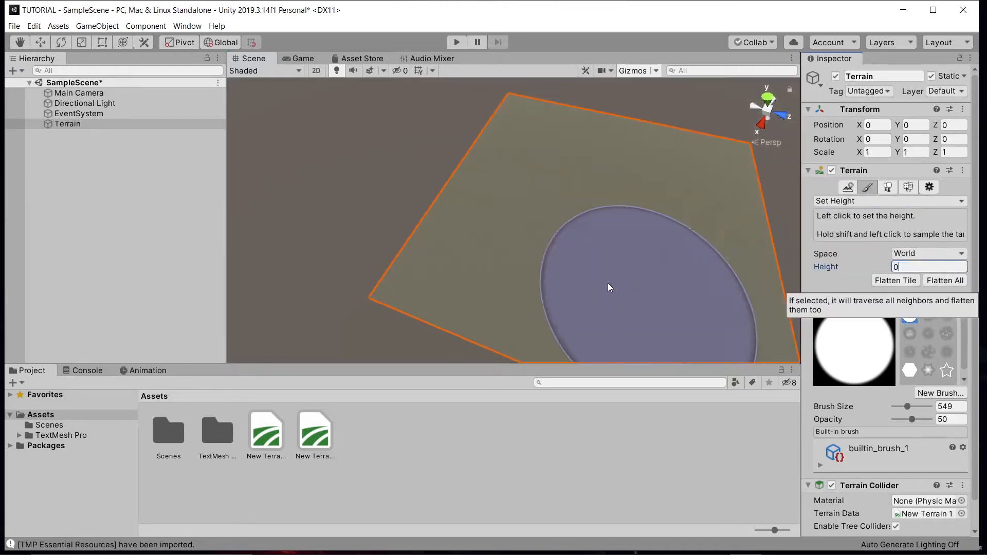
scroll(602, 268, "down", 3)
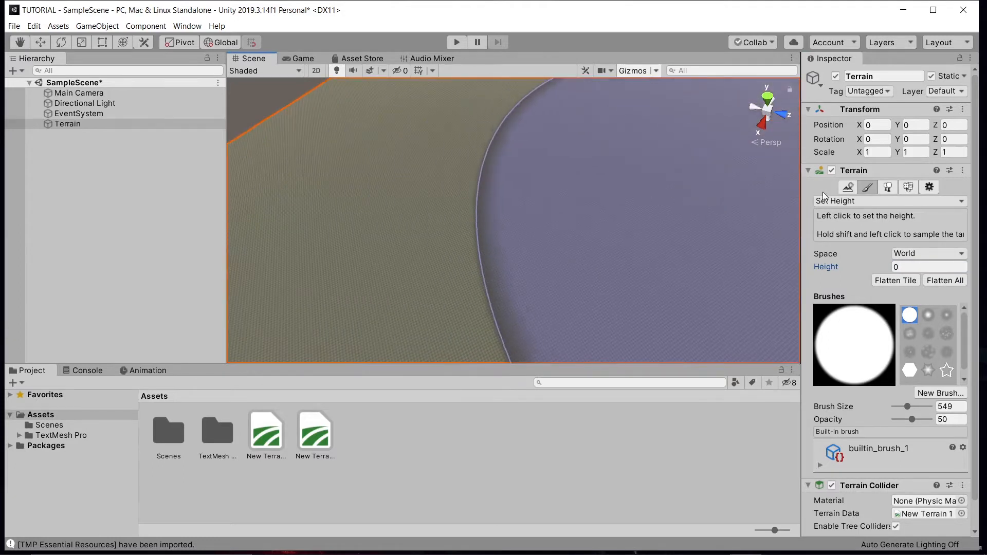
Step: Switch to the Raise or Lower Terrain tool, try lowering a patch of the flat ground and undo the stroke
left_click(833, 202)
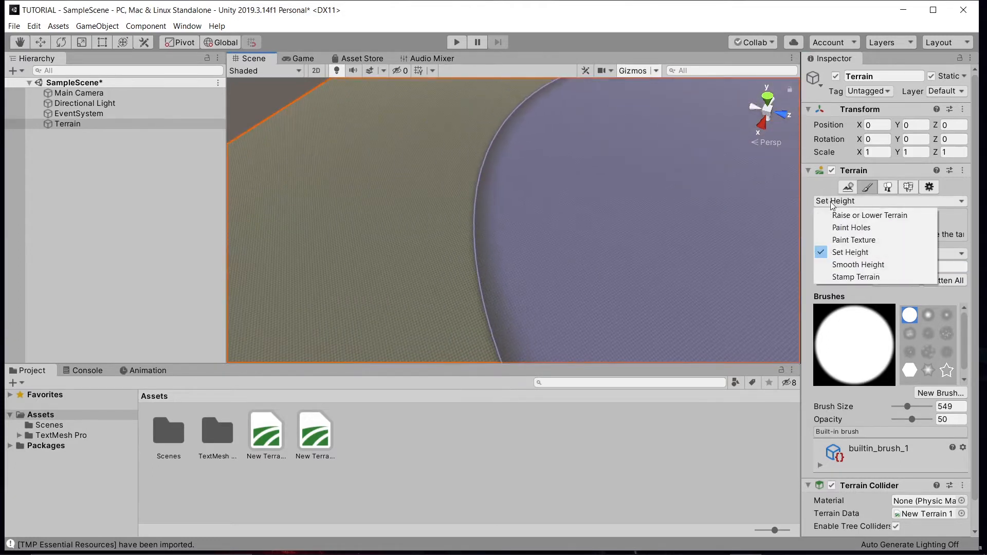
left_click(866, 216)
right_click_drag(666, 186, 609, 165)
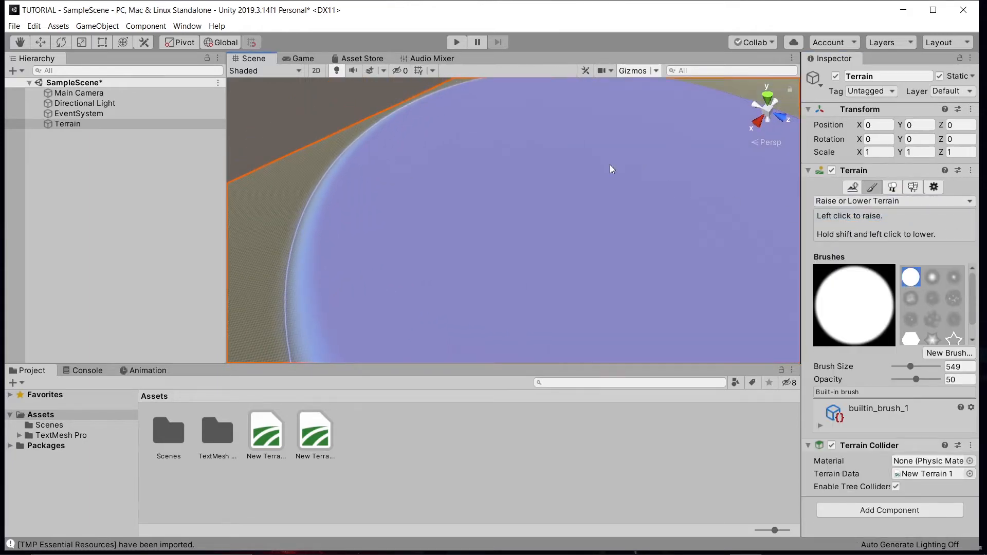
key("shift")
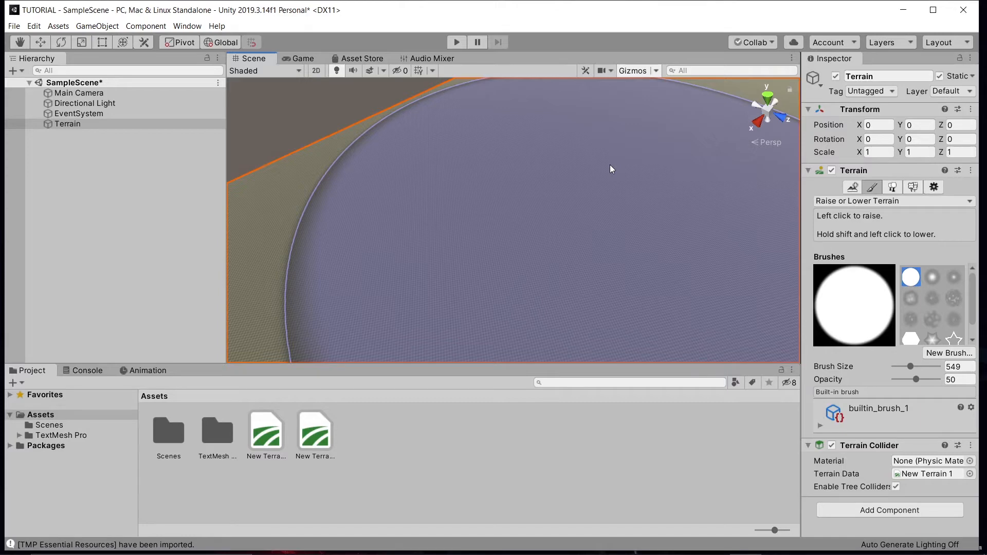
left_click(610, 165)
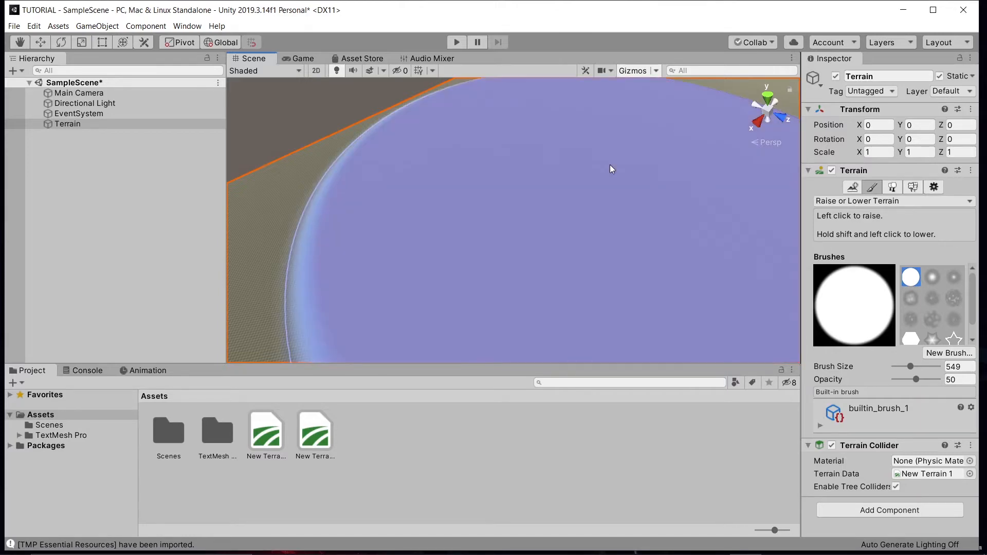
key("ctrl+z")
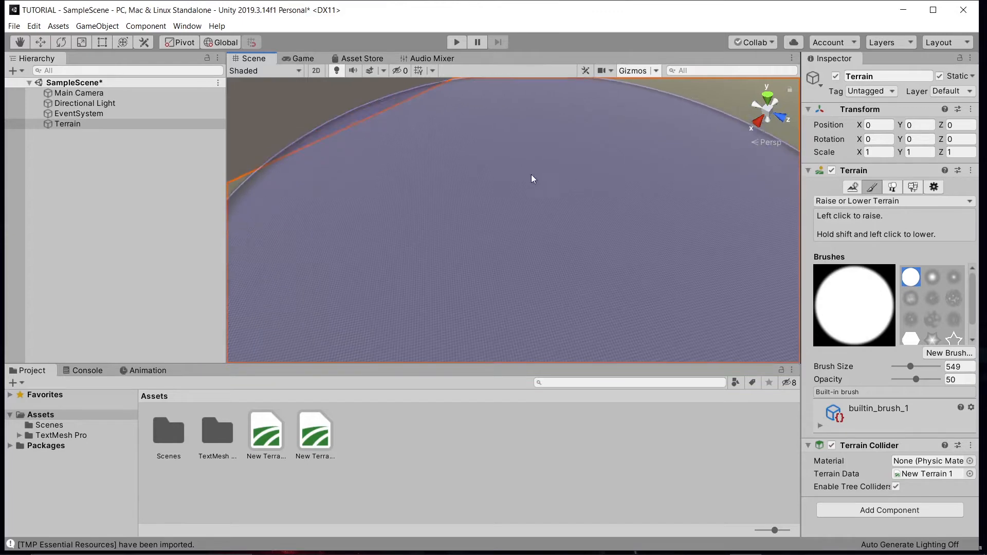
Step: Raise broad, overlapping plateaus across the flat terrain with builtin_brush_1 at brush size 549
scroll(571, 161, "down", 3)
mouse_move(589, 152)
left_mouse_down("alt")
mouse_move(648, 114)
mouse_move(622, 140)
left_mouse_up("alt")
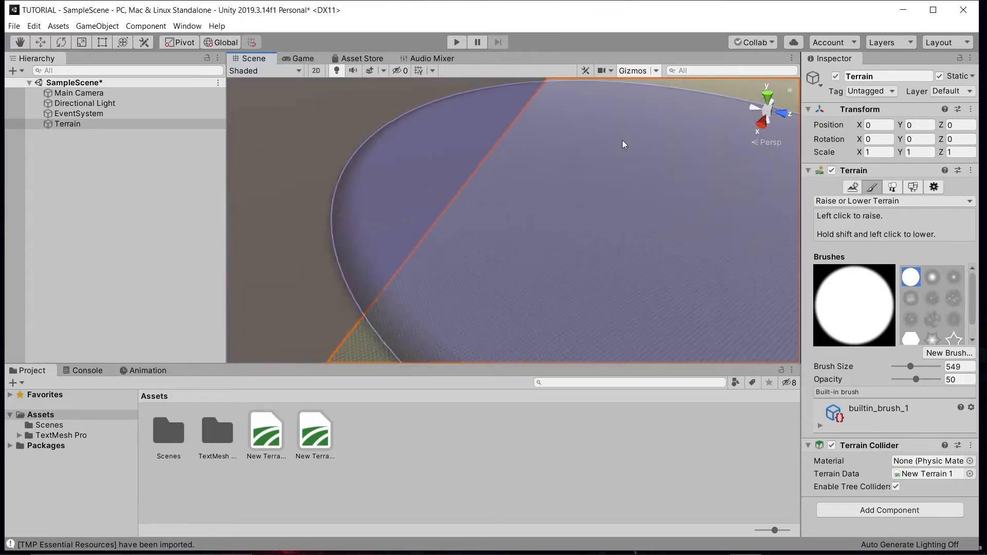
scroll(622, 140, "down", 3)
left_click(622, 140)
mouse_move(621, 140)
left_mouse_down()
mouse_move(573, 186)
mouse_move(608, 171)
mouse_move(769, 227)
left_mouse_up()
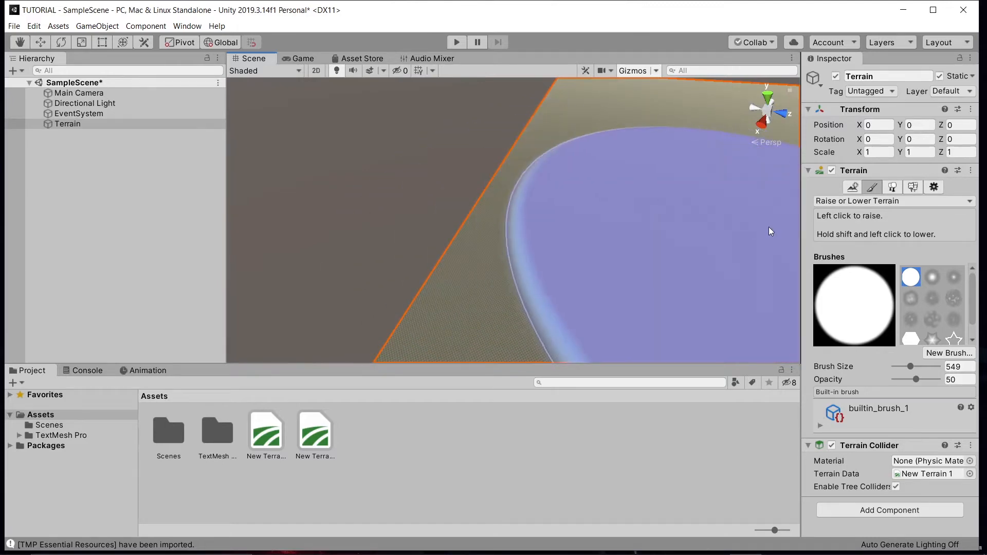
left_click_drag(701, 192, 686, 161)
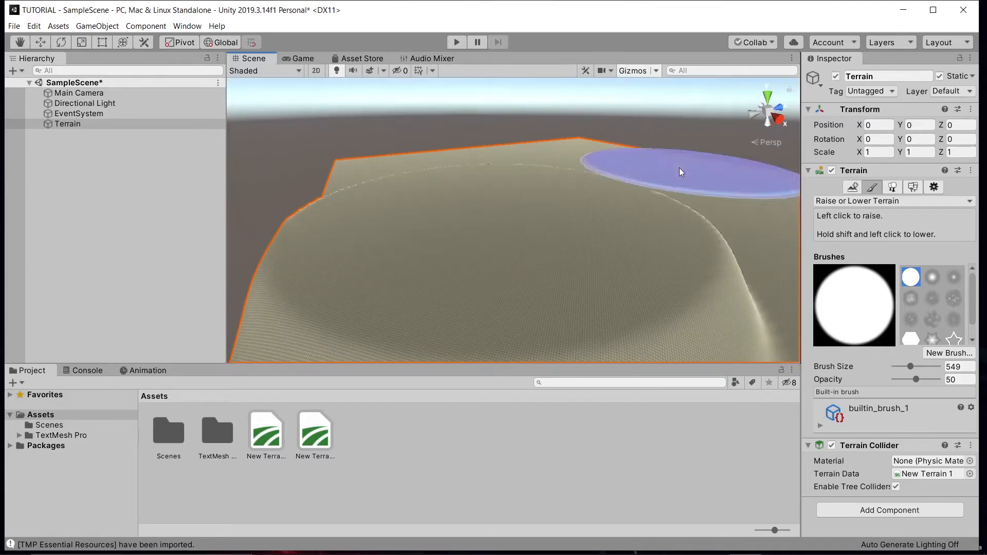
mouse_move(680, 172)
left_mouse_down()
mouse_move(694, 186)
mouse_move(632, 193)
left_mouse_up()
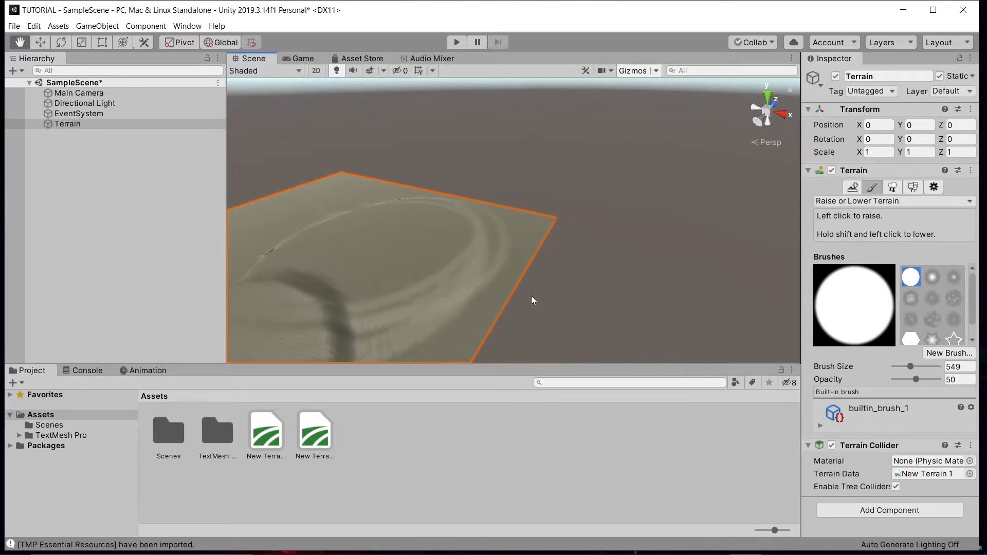
mouse_move(531, 295)
left_mouse_down()
mouse_move(724, 294)
mouse_move(623, 279)
left_mouse_up()
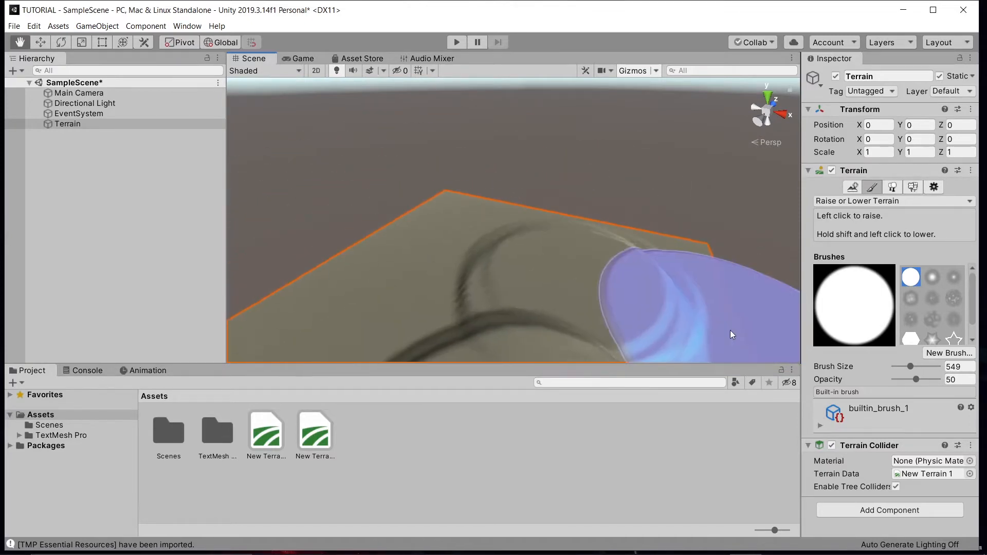
mouse_move(730, 330)
left_mouse_down()
mouse_move(715, 289)
mouse_move(623, 274)
left_mouse_up()
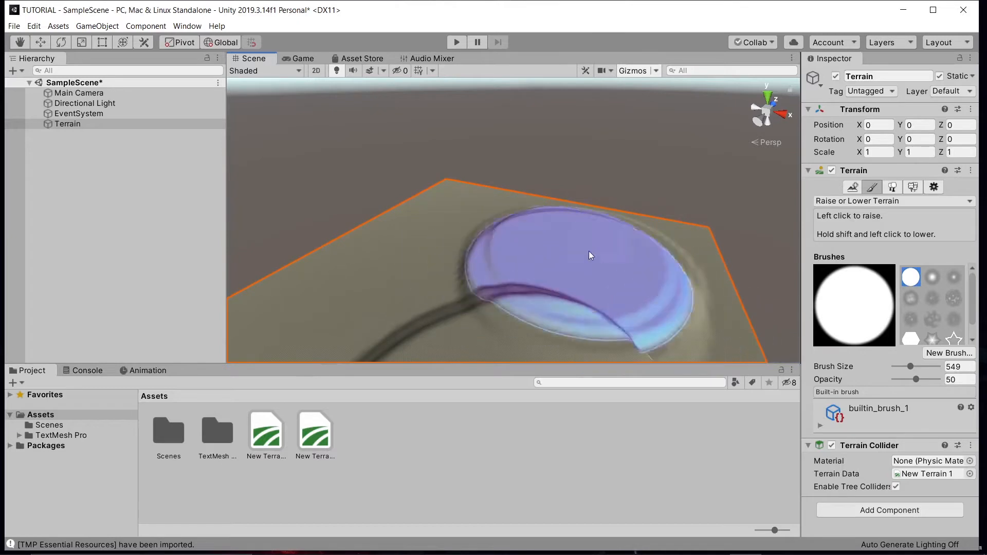
Step: Reduce the brush size to 85 and carve a winding channel through the raised ground out to the terrain's edge
left_click_drag(912, 368, 903, 368)
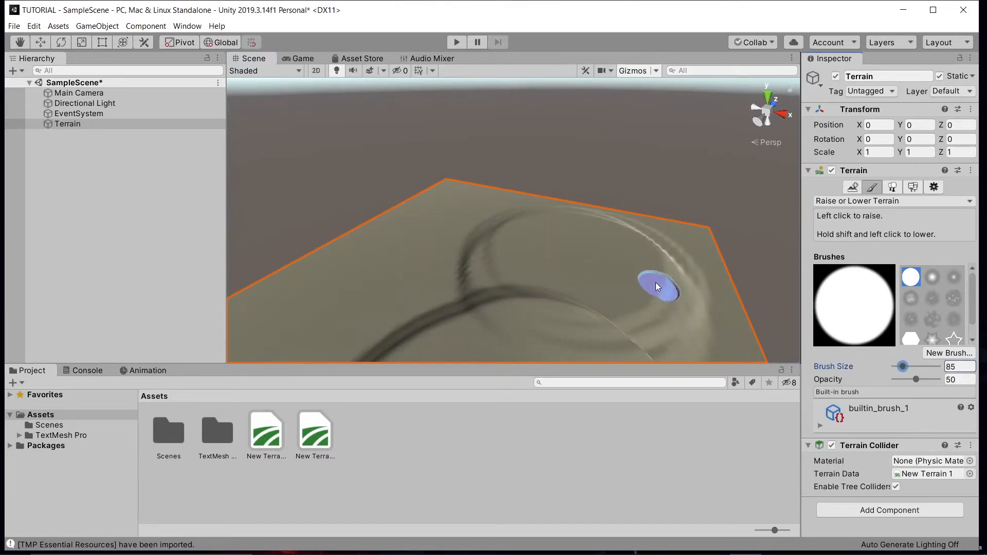
left_click_drag(624, 266, 598, 273)
mouse_move(535, 329)
left_mouse_down()
mouse_move(525, 353)
mouse_move(561, 295)
left_mouse_up()
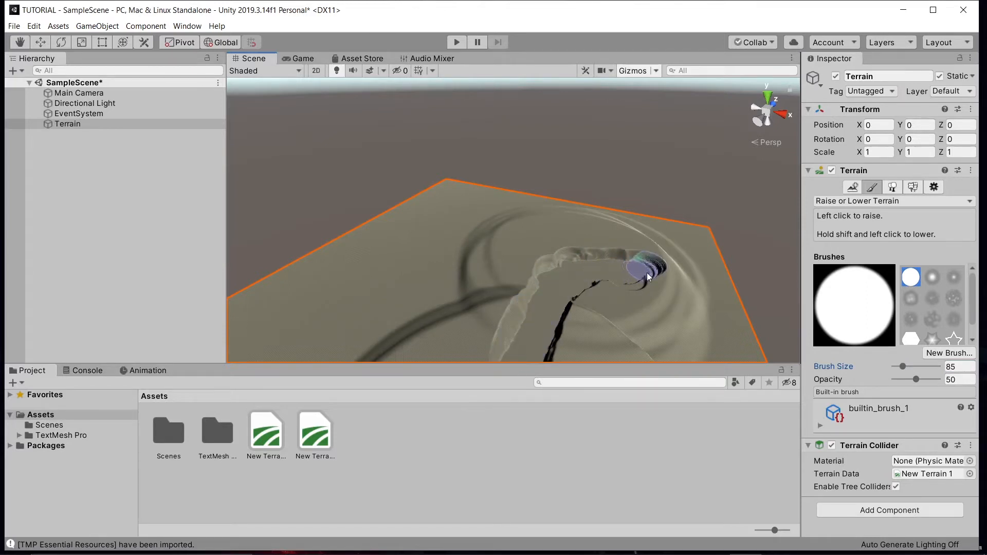
right_click_drag(671, 262, 524, 321)
right_click_drag(652, 313, 658, 305)
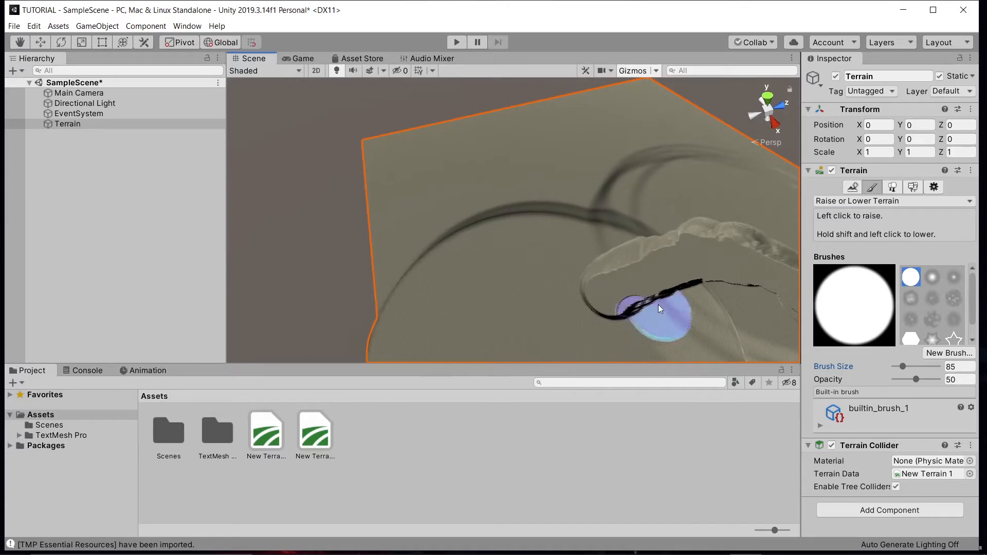
mouse_move(588, 307)
left_mouse_down()
mouse_move(489, 342)
mouse_move(551, 307)
mouse_move(476, 342)
mouse_move(594, 294)
mouse_move(372, 370)
mouse_move(639, 310)
mouse_move(634, 282)
left_mouse_up()
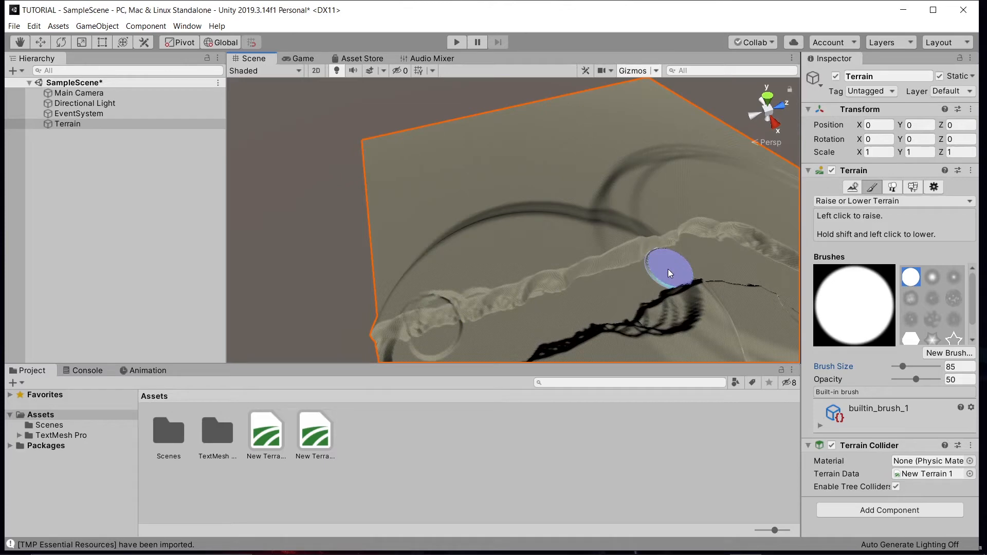
Step: Examine the carved channel from the terrain's edge and from above
mouse_move(556, 243)
right_mouse_down()
mouse_move(560, 202)
mouse_move(570, 209)
right_mouse_up()
mouse_move(570, 209)
middle_mouse_down()
mouse_move(591, 167)
mouse_move(598, 92)
middle_mouse_up()
scroll(627, 155, "up", 3)
middle_click_drag(649, 177, 529, 173)
right_click_drag(544, 172, 559, 155)
mouse_move(559, 155)
middle_mouse_down()
mouse_move(674, 126)
mouse_move(744, 145)
mouse_move(781, 133)
middle_mouse_up()
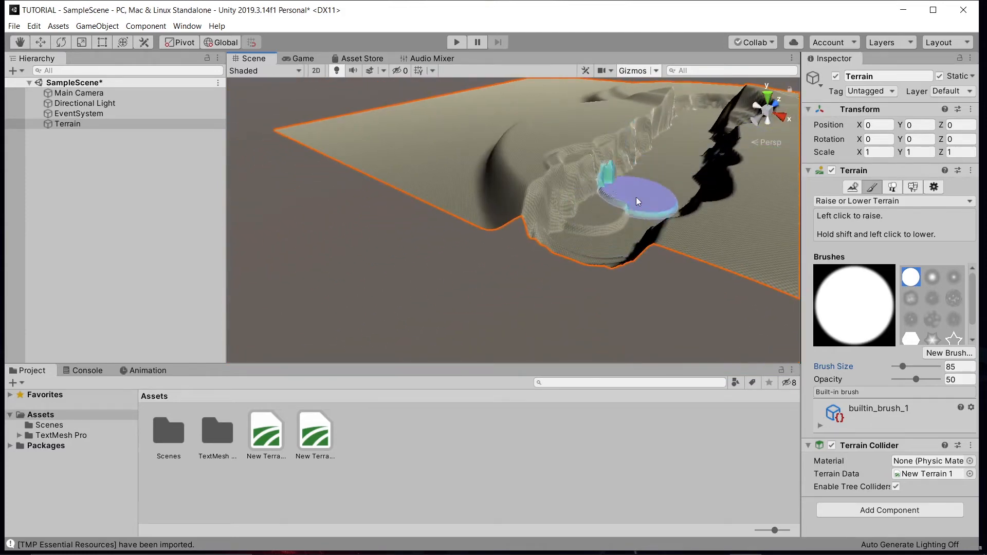
mouse_move(685, 184)
middle_mouse_down()
mouse_move(686, 161)
mouse_move(700, 199)
mouse_move(698, 163)
mouse_move(577, 223)
mouse_move(536, 294)
middle_mouse_up()
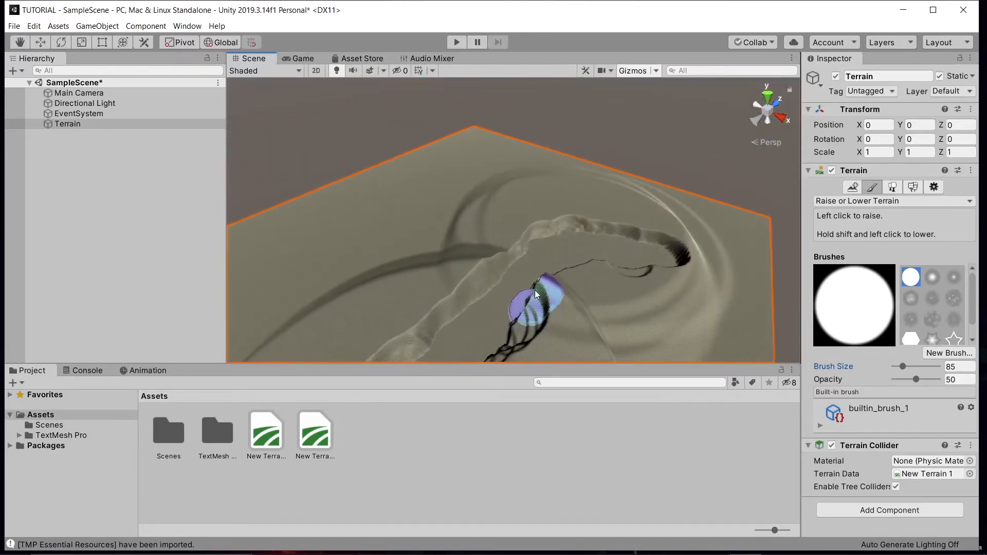
Step: Switch the painting tool back to Set Height and flatten the whole terrain to height 0
left_click(840, 202)
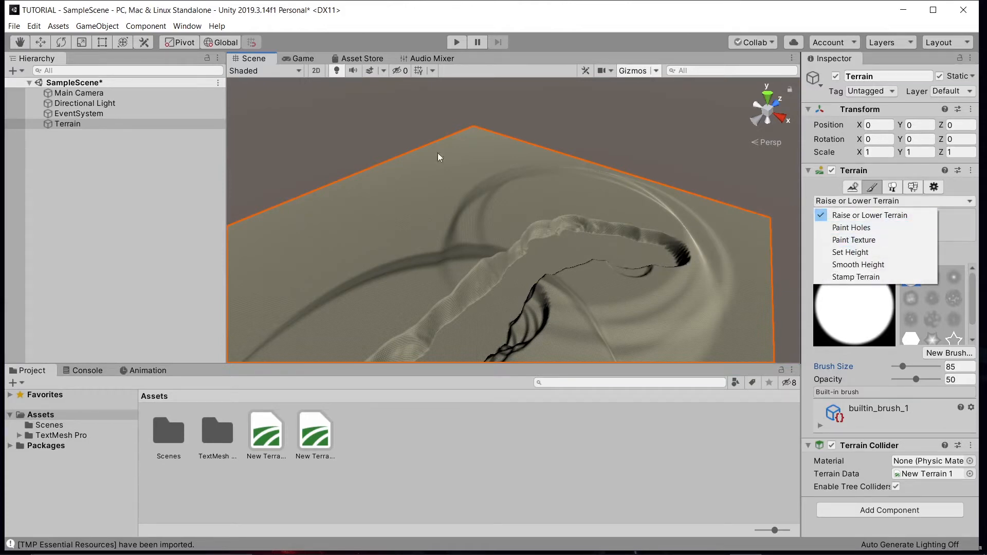
left_click(916, 198)
left_click(887, 200)
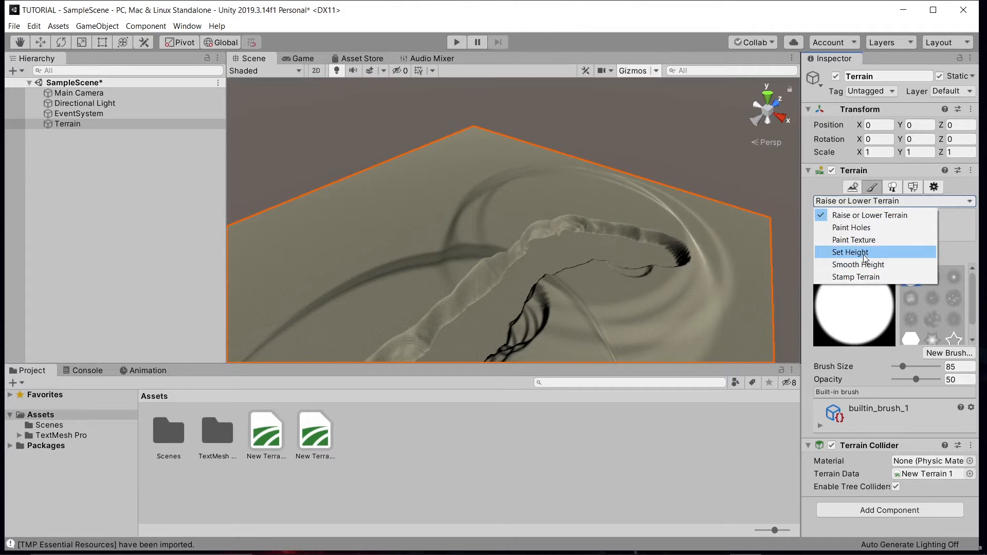
left_click(864, 257)
left_click(948, 284)
Step: Inspect the flattened terrain's surface and edges up close and from several angles
right_click_drag(447, 226, 589, 253)
middle_click_drag(589, 253, 653, 139)
right_click_drag(574, 239, 635, 159)
middle_click_drag(635, 160, 707, 86)
middle_click_drag(641, 241, 630, 221)
mouse_move(573, 214)
right_mouse_down()
mouse_move(611, 154)
mouse_move(889, 156)
mouse_move(53, 161)
mouse_move(430, 147)
mouse_move(665, 194)
mouse_move(511, 222)
mouse_move(314, 203)
mouse_move(232, 214)
mouse_move(18, 164)
right_mouse_up()
mouse_move(917, 153)
right_mouse_down()
mouse_move(682, 104)
mouse_move(537, 102)
mouse_move(678, 221)
right_mouse_up()
mouse_move(678, 221)
middle_mouse_down()
mouse_move(567, 236)
mouse_move(560, 203)
mouse_move(610, 244)
mouse_move(689, 231)
middle_mouse_up()
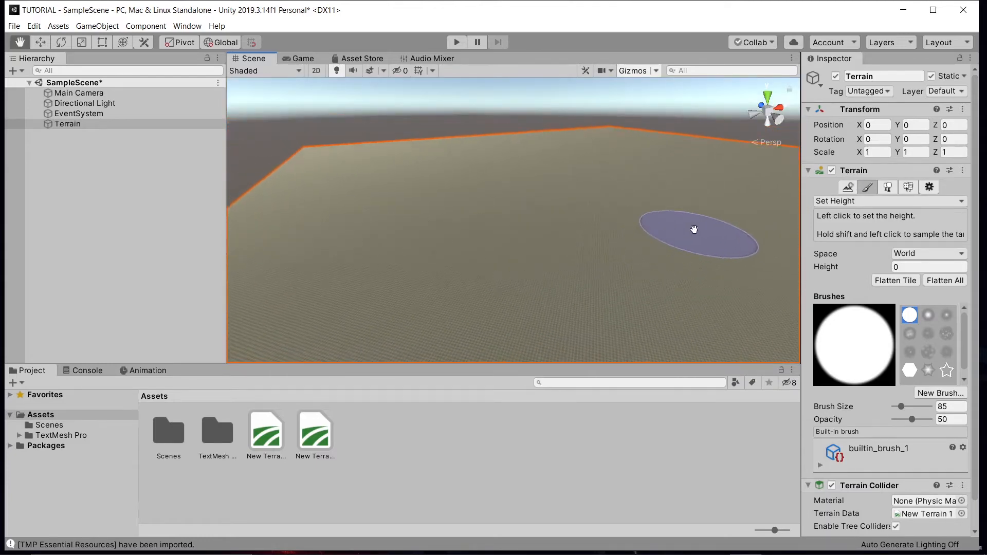
scroll(699, 217, "down", 6)
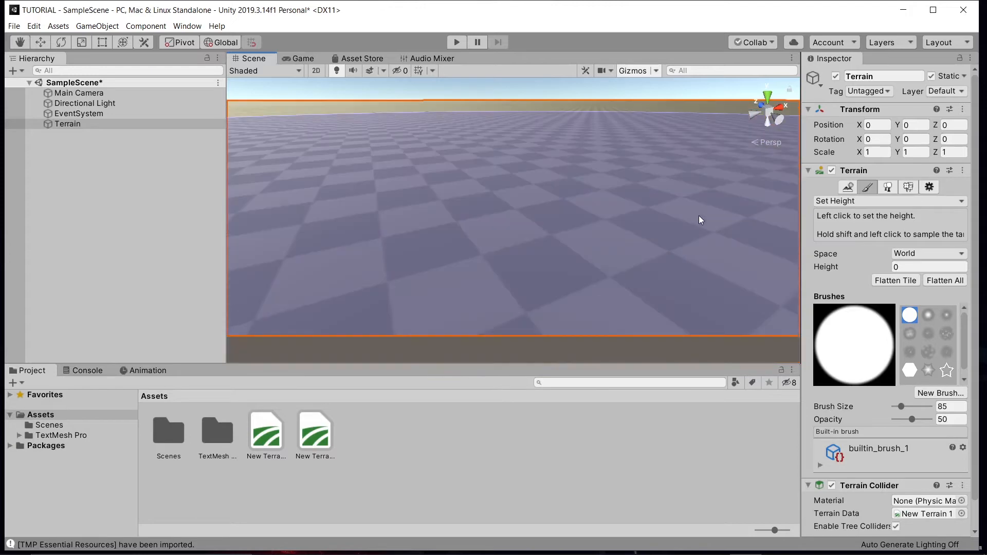
right_click_drag(635, 204, 280, 199)
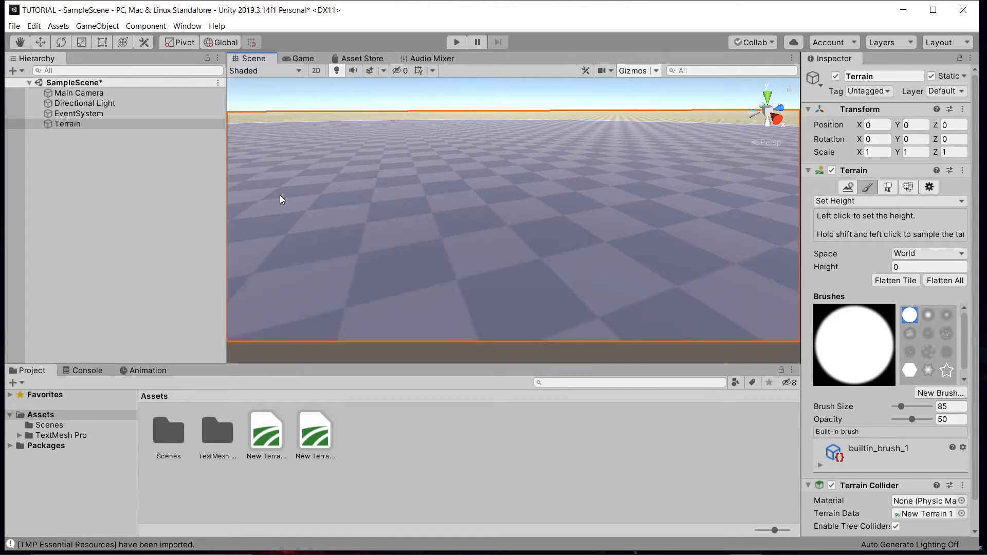
right_click(935, 172)
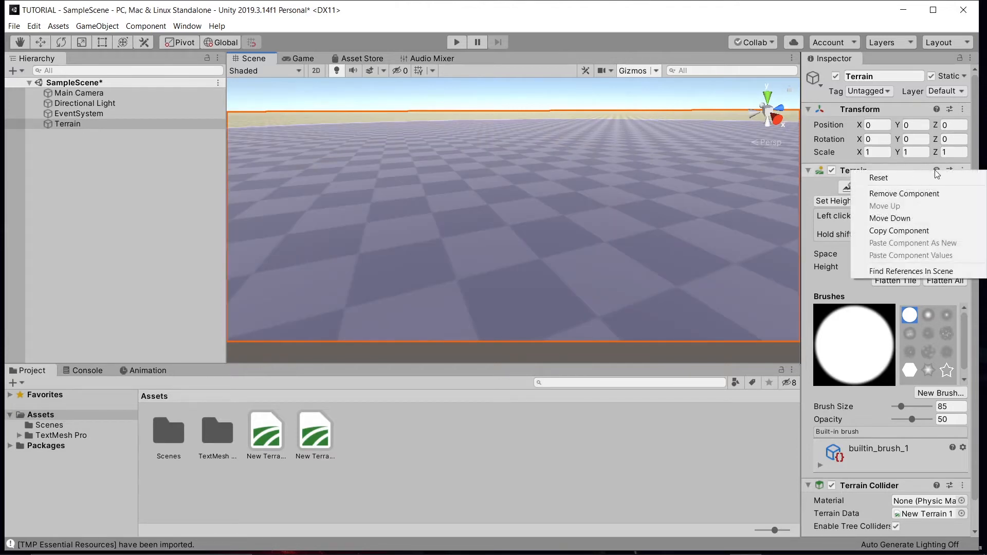
left_click(594, 176)
mouse_move(540, 196)
middle_mouse_down()
mouse_move(538, 212)
mouse_move(533, 196)
middle_mouse_up()
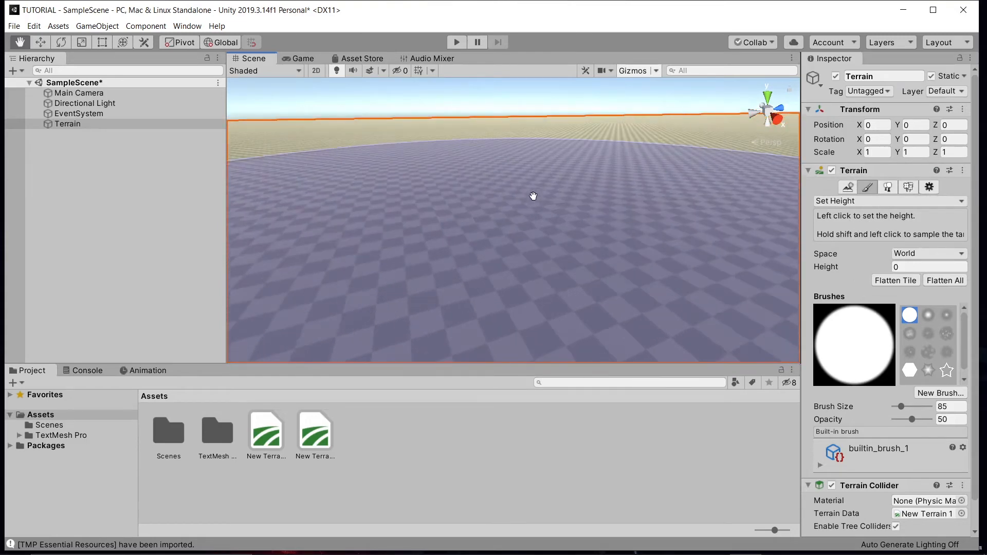
mouse_move(736, 250)
right_mouse_down()
mouse_move(590, 196)
mouse_move(306, 223)
mouse_move(60, 277)
mouse_move(315, 194)
mouse_move(498, 236)
mouse_move(597, 209)
mouse_move(667, 160)
right_mouse_up()
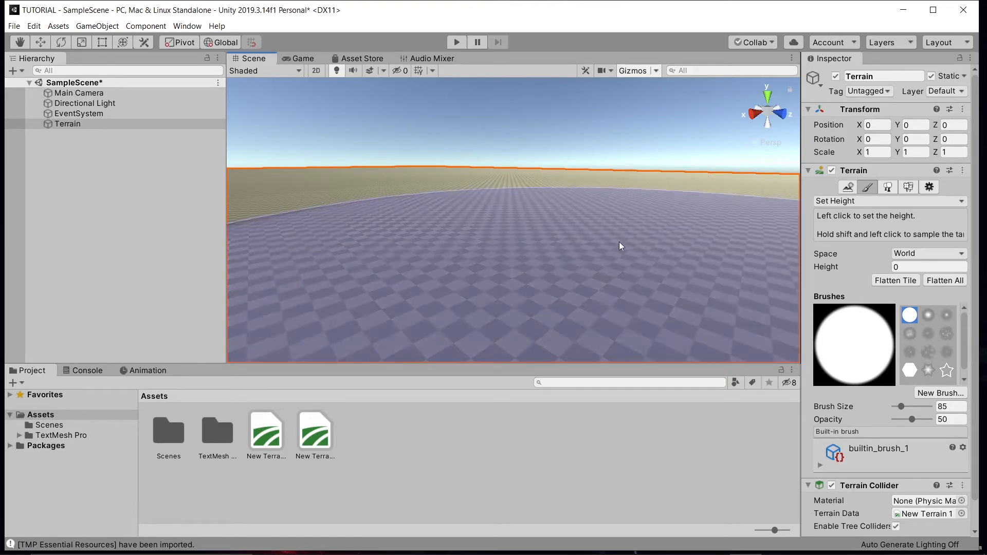
right_click_drag(534, 275, 631, 238)
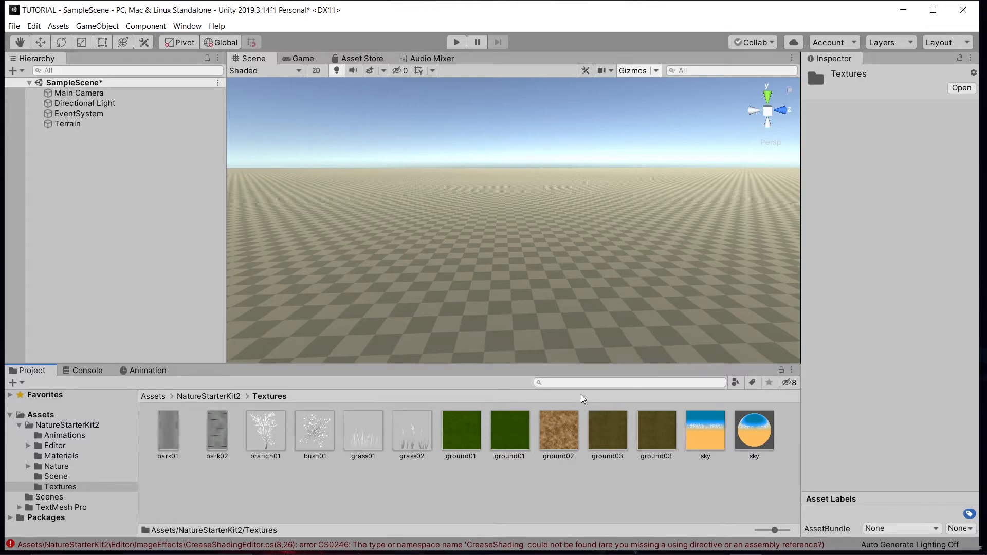
right_click_drag(394, 273, 483, 246)
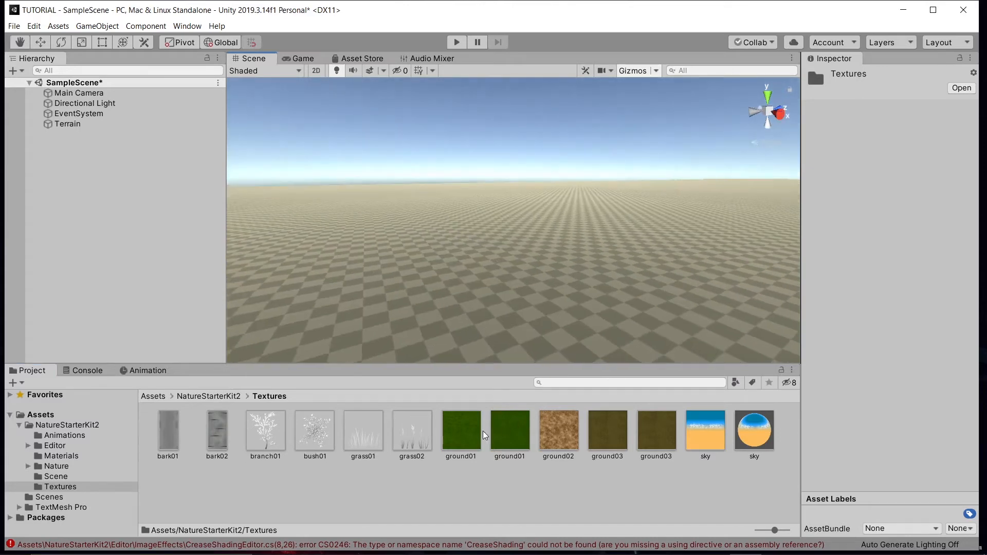
Step: Preview the green ground01 texture, reselect the terrain and switch its painting tool to Paint Texture
left_click(467, 436)
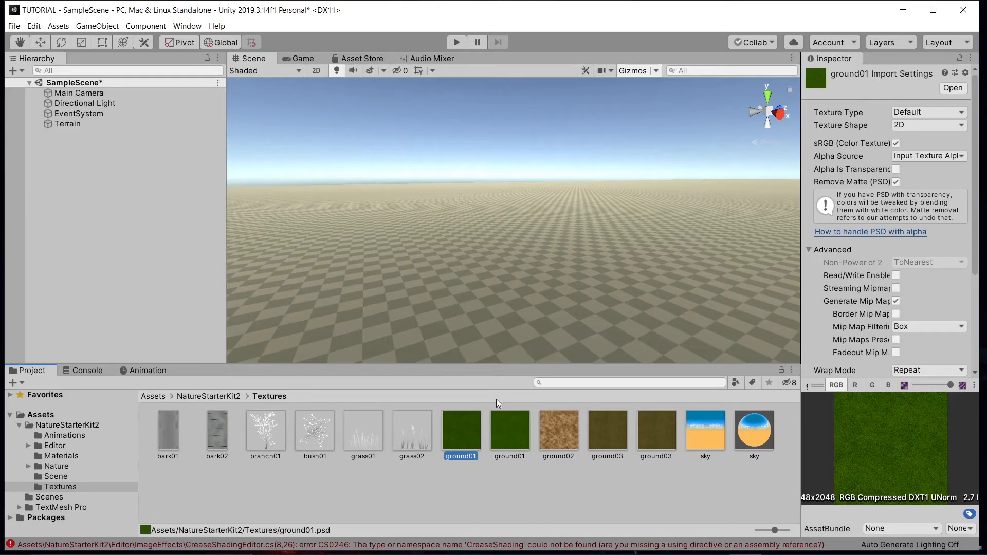
left_click(421, 327)
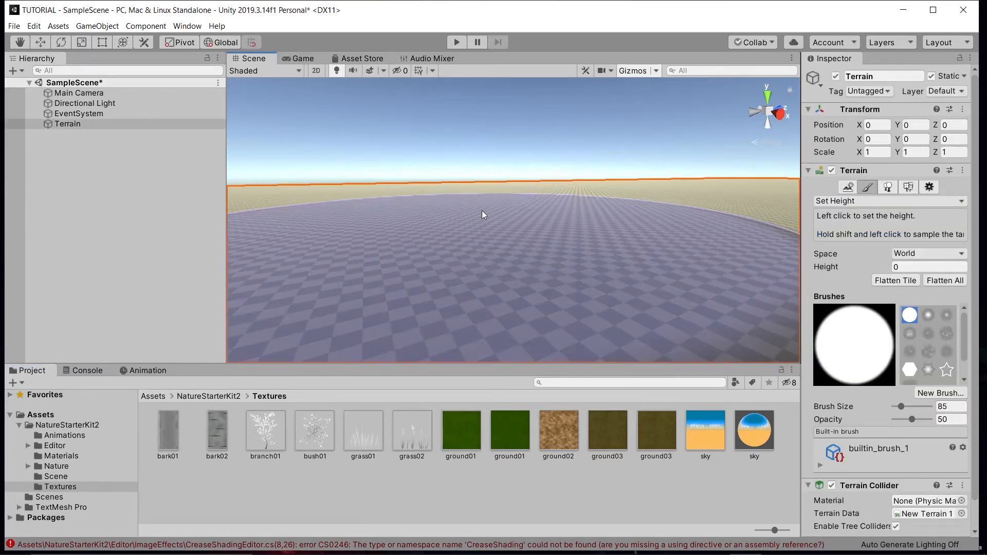
right_click_drag(484, 212, 558, 228)
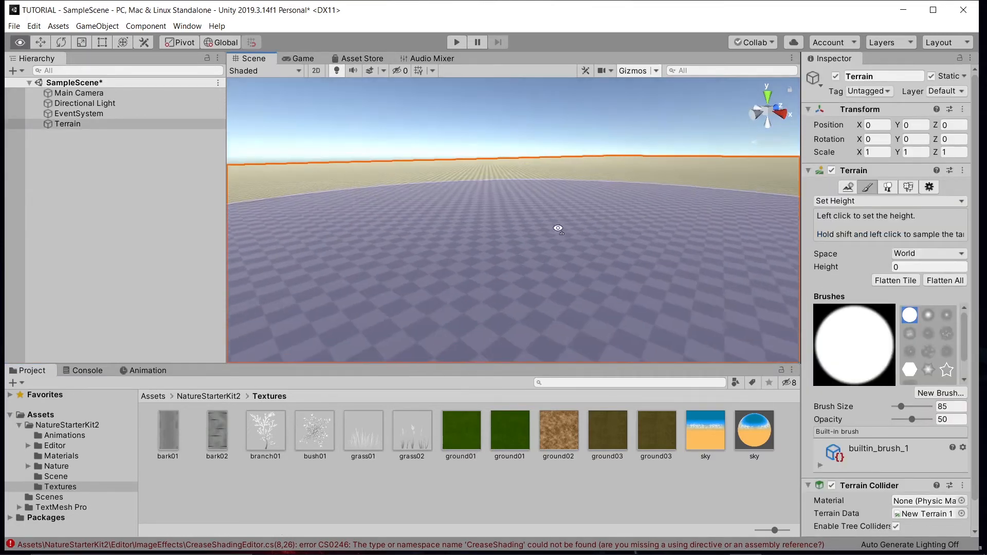
left_click(864, 204)
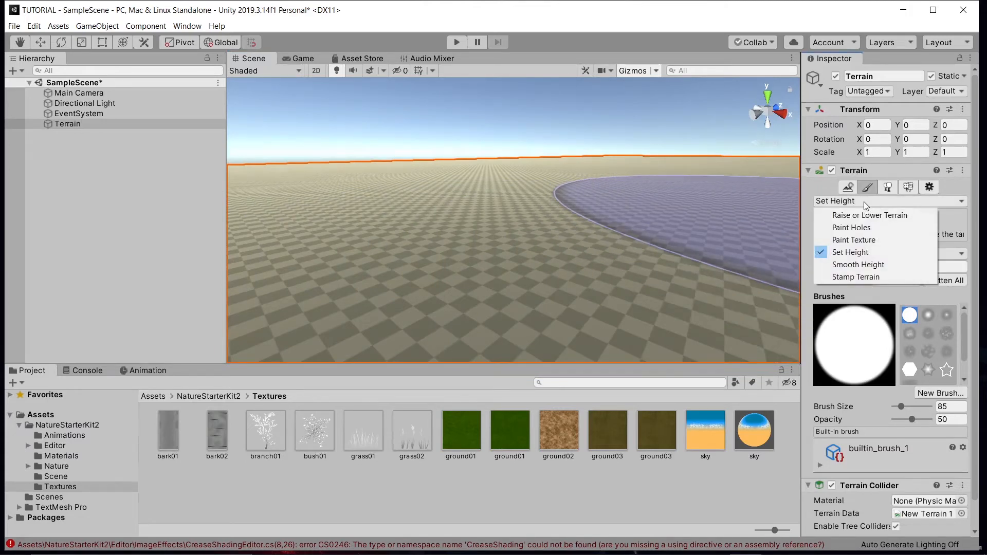
left_click(858, 244)
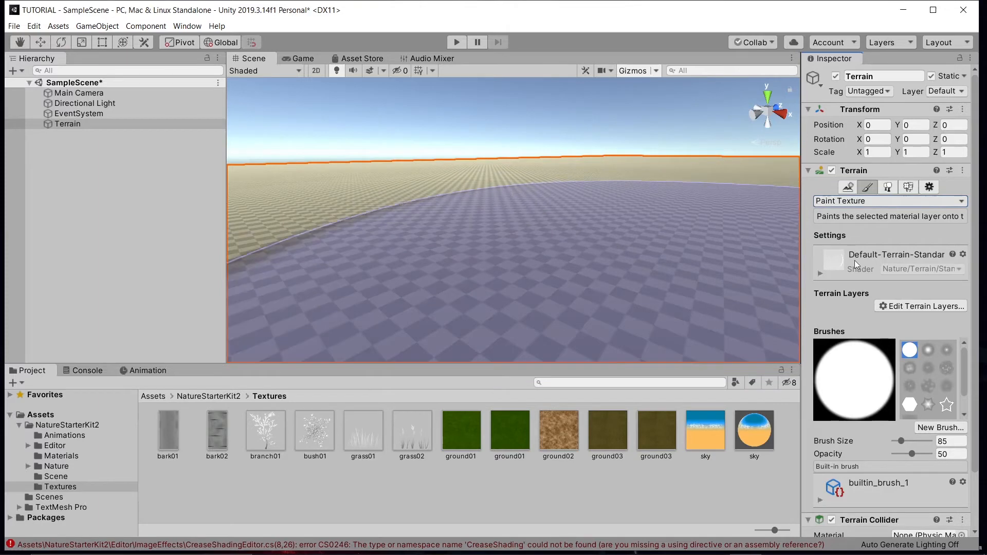
Step: Create a terrain layer from the green ground01 texture and select it to show its layer settings
left_click(878, 306)
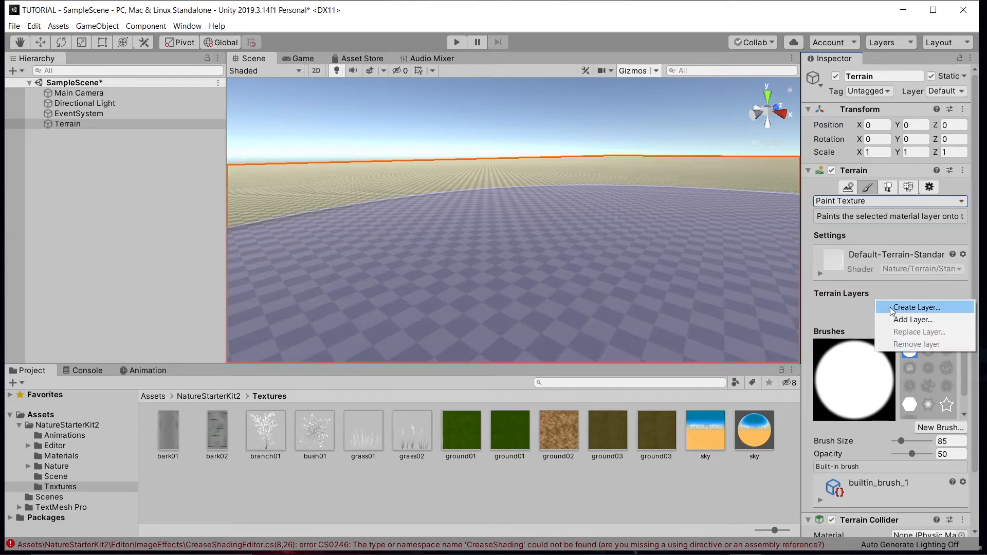
left_click(890, 307)
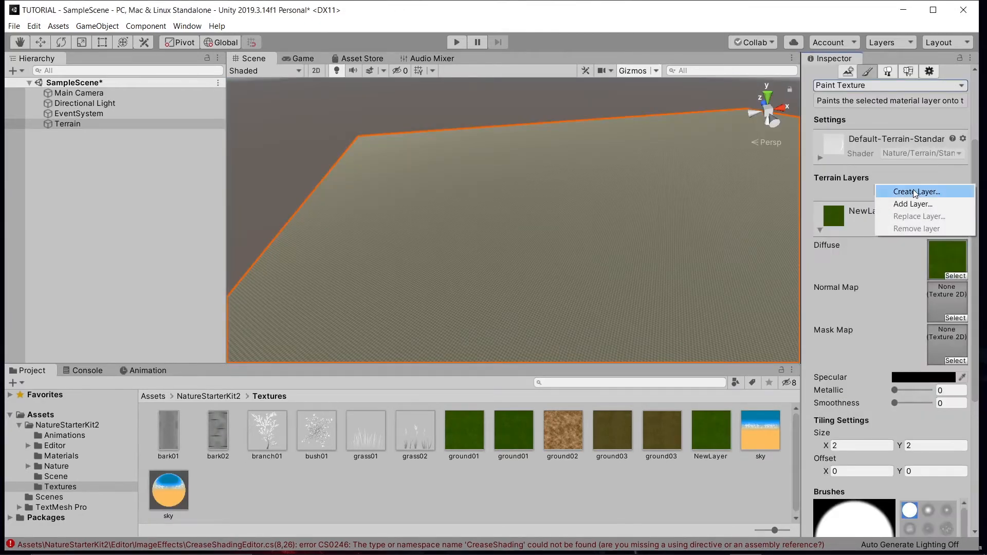
left_click(892, 191)
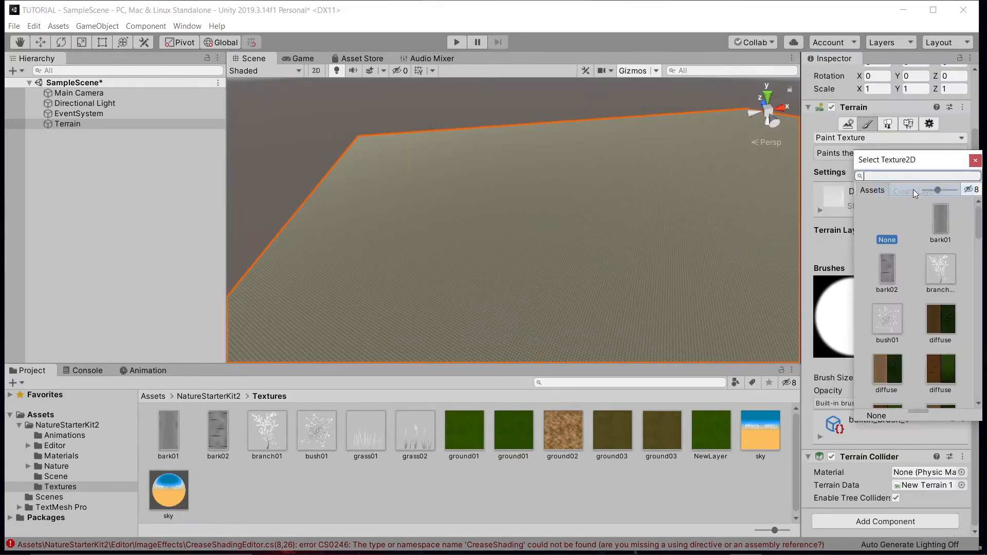
scroll(951, 360, "down", 8)
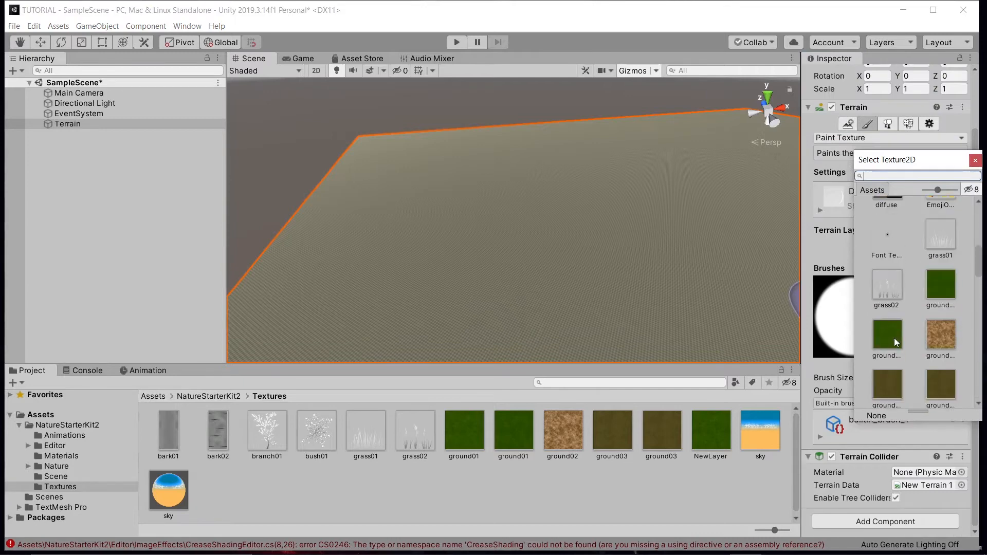
double_click(936, 289)
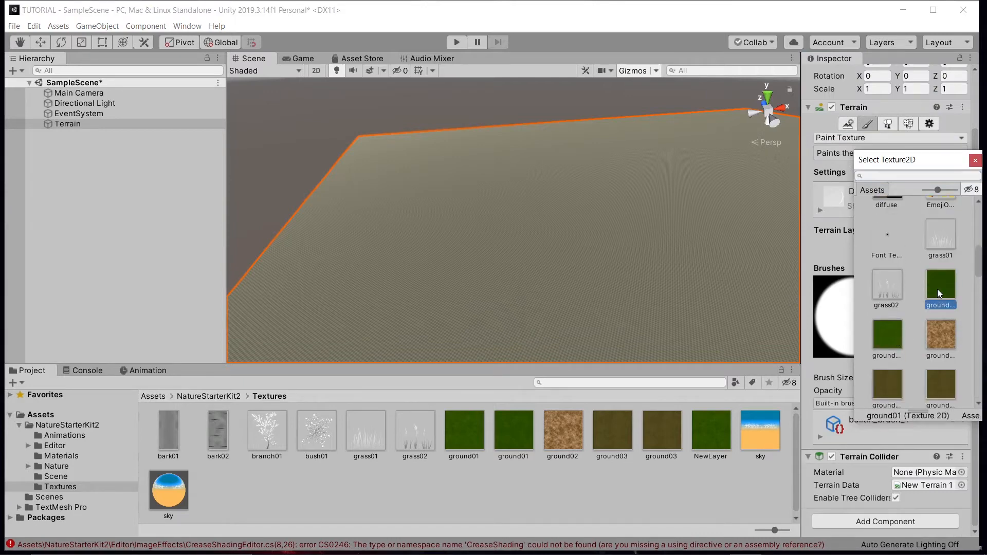
right_click_drag(319, 164, 842, 157)
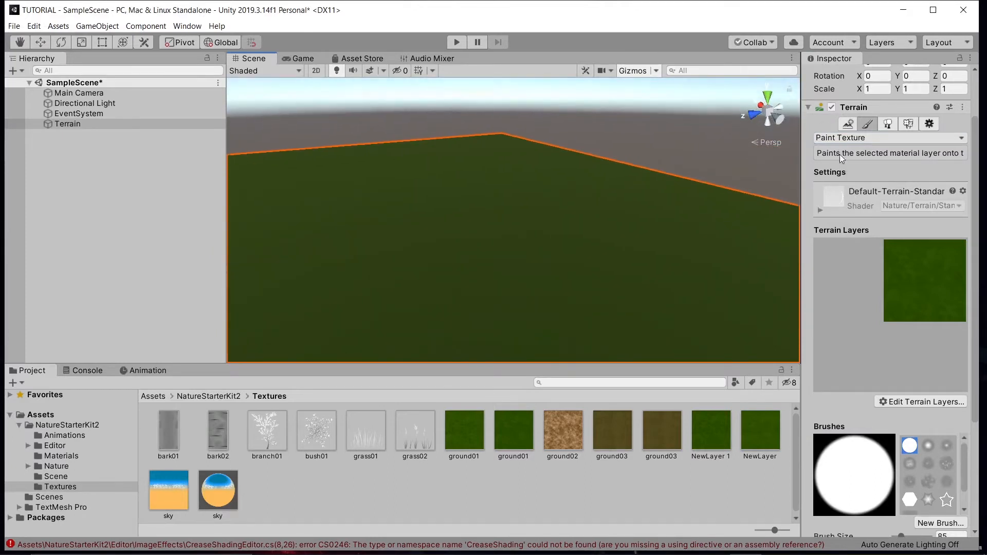
left_click(890, 293)
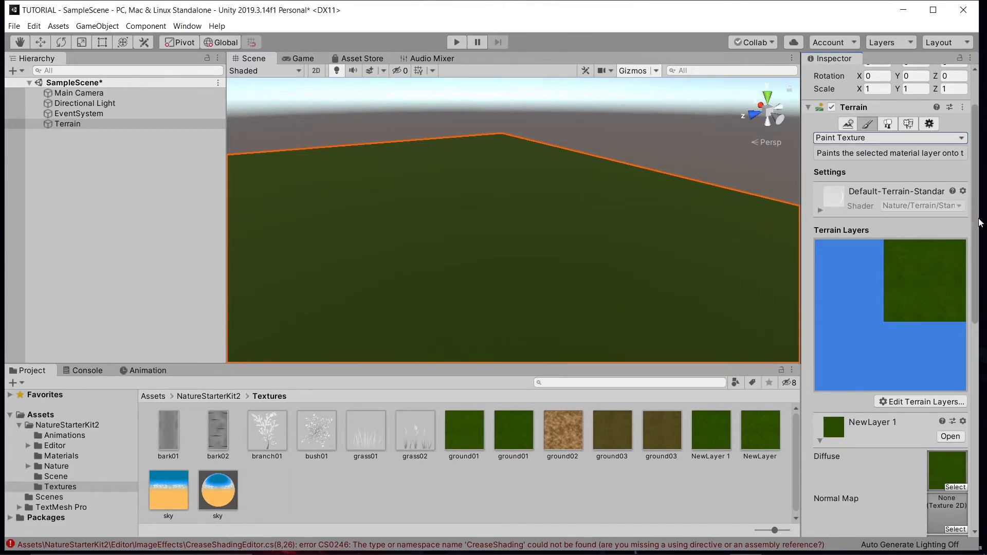
scroll(980, 223, "down", 5)
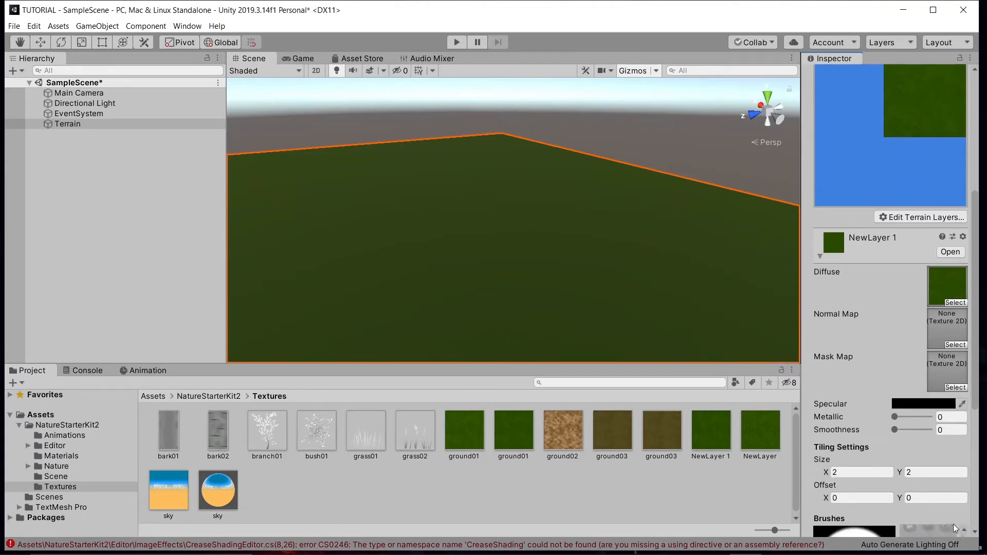
scroll(823, 226, "down", 3)
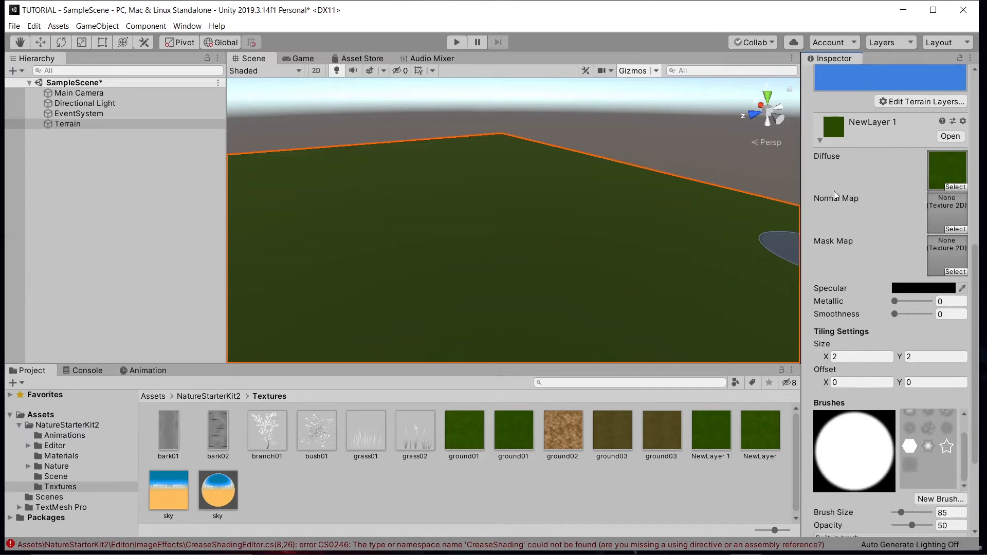
Step: Try the ground03 and ground02 textures as the layer's diffuse and return it to the green ground01 texture
left_click_drag(599, 429, 932, 158)
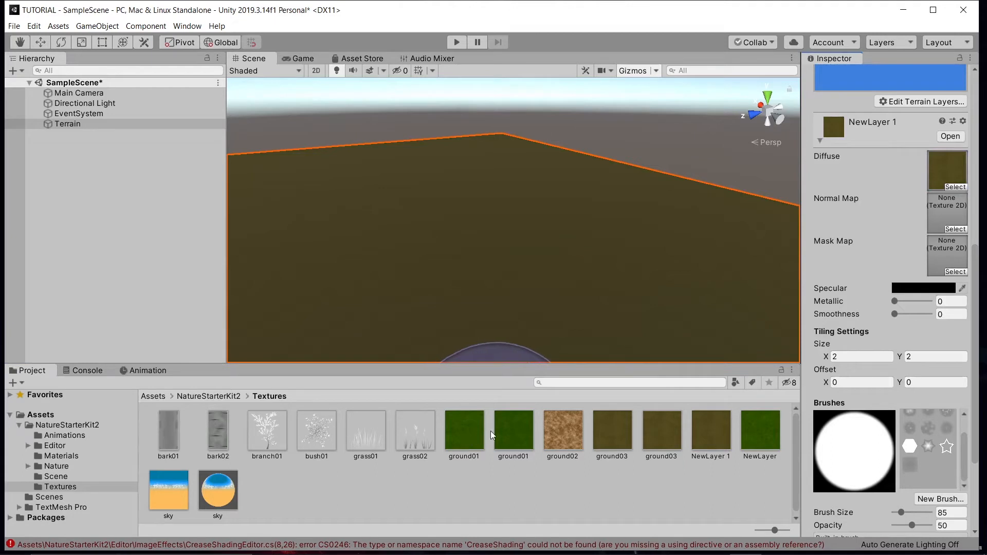
mouse_move(480, 452)
left_mouse_down()
mouse_move(831, 186)
mouse_move(945, 170)
left_mouse_up()
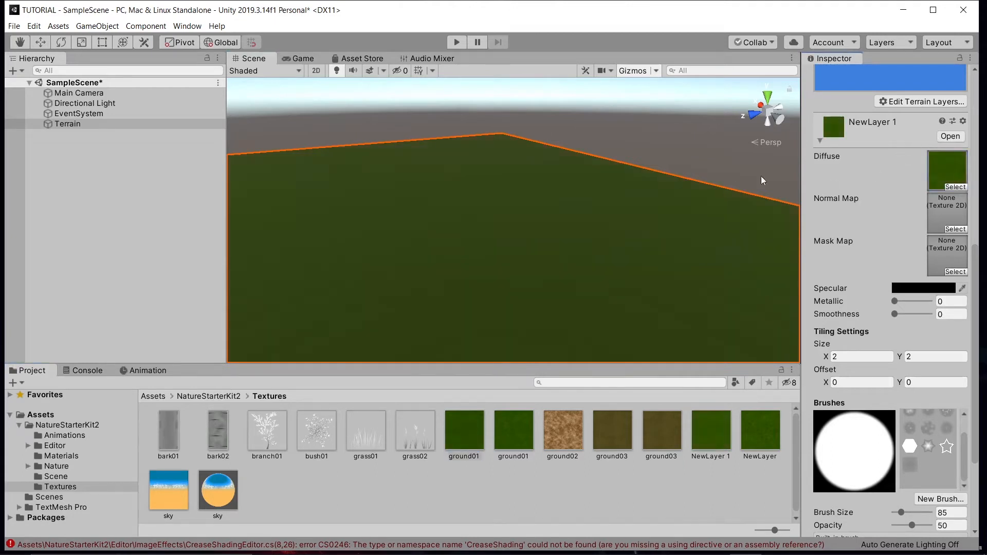
left_click_drag(574, 432, 945, 170)
left_click_drag(464, 432, 945, 176)
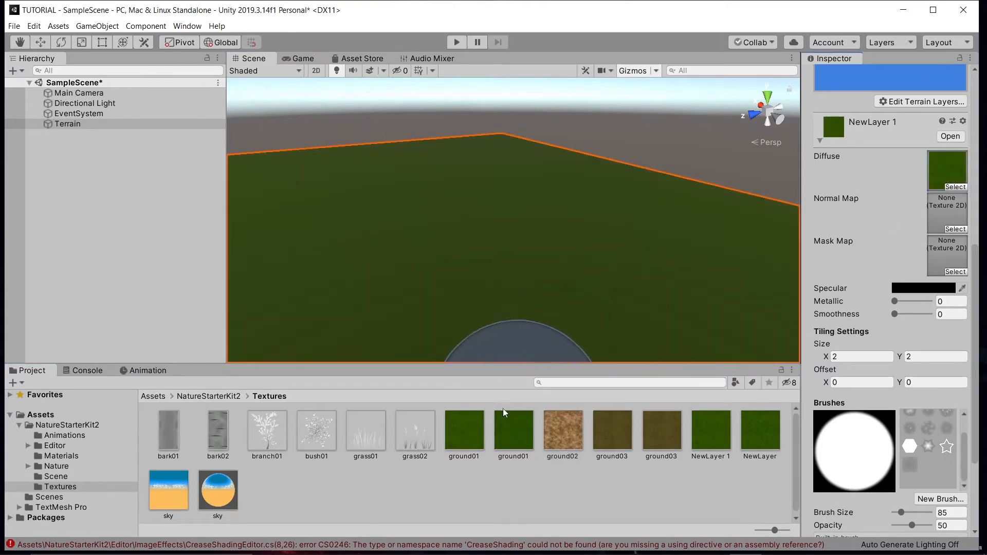
Step: Duplicate the green ground01 texture and set the copy's texture type to Normal map
left_click(465, 430)
key("ctrl+d")
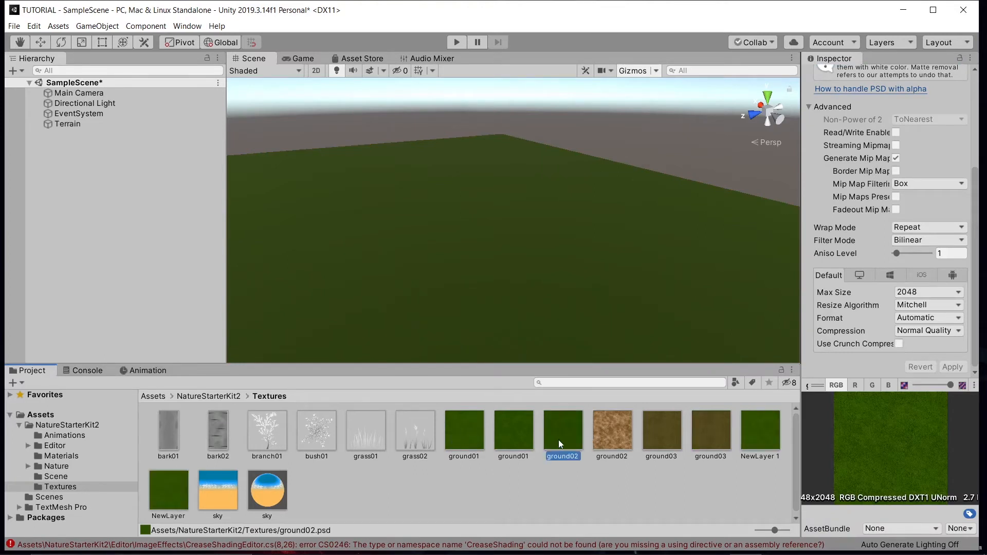
scroll(875, 262, "up", 5)
left_click(891, 113)
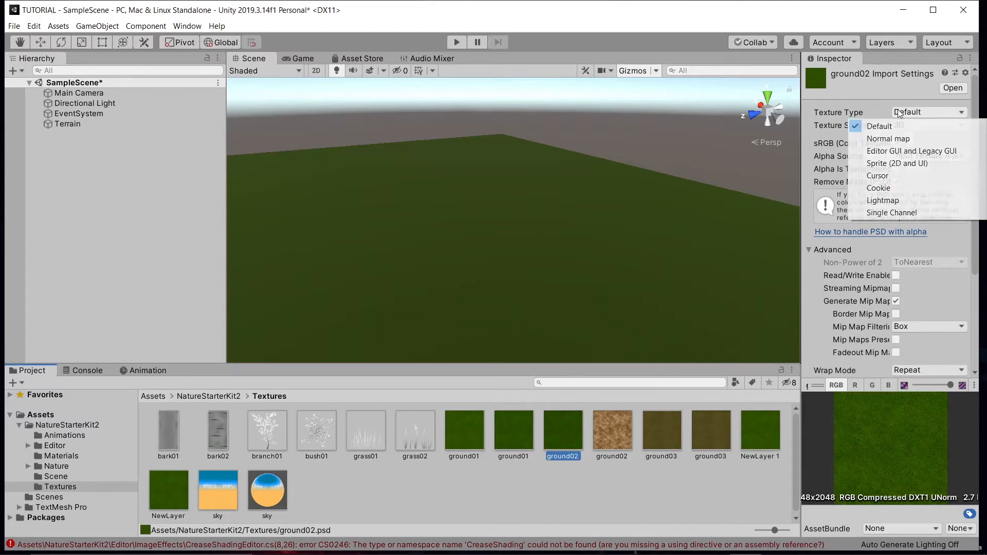
left_click(915, 146)
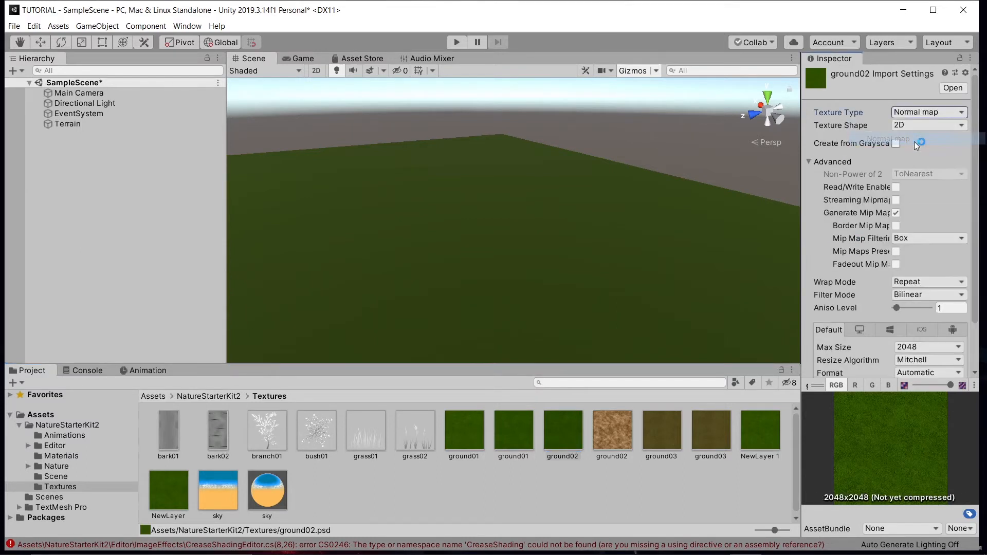
Step: Enable Create from Grayscale for the duplicated texture and apply its import settings
left_click(908, 131)
left_click(905, 137)
left_click(895, 143)
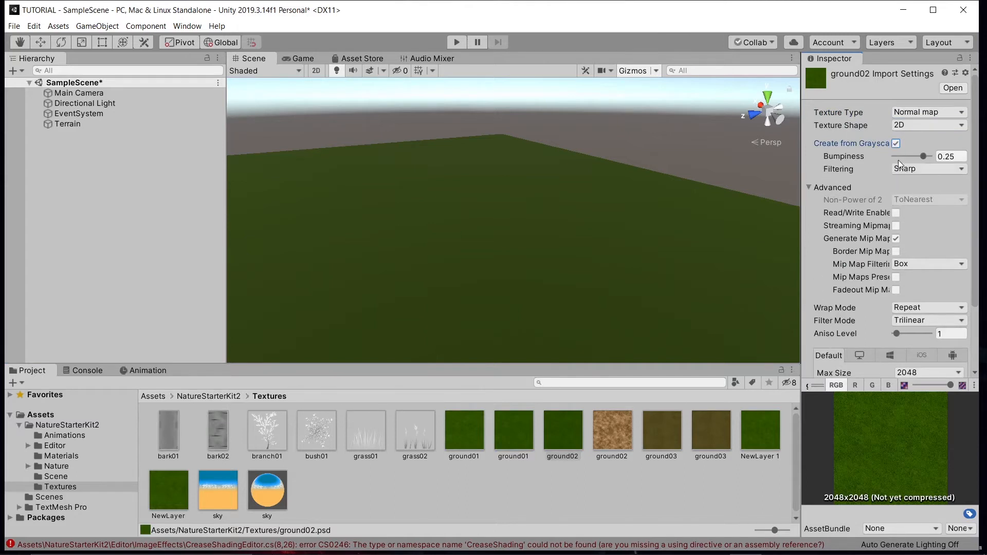
scroll(883, 299, "down", 3)
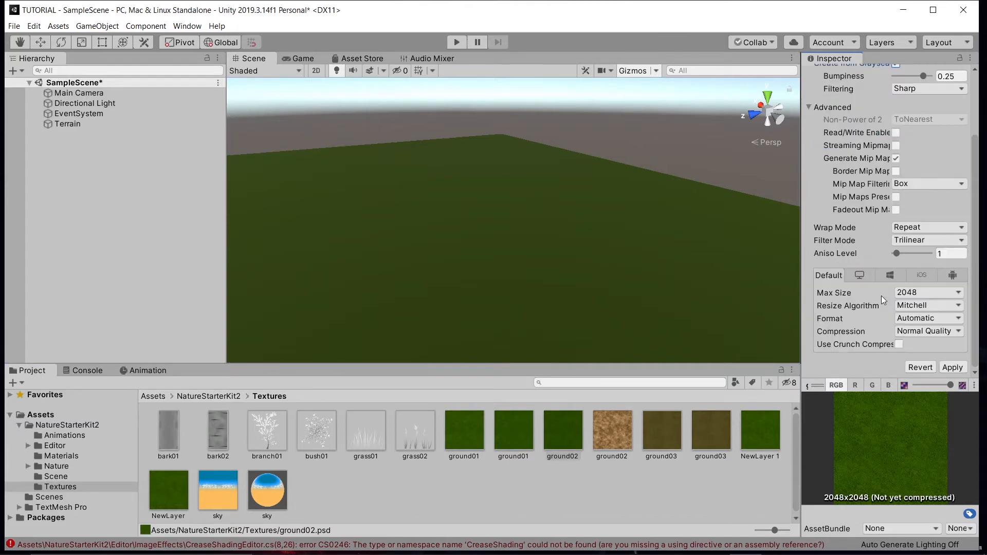
left_click(952, 368)
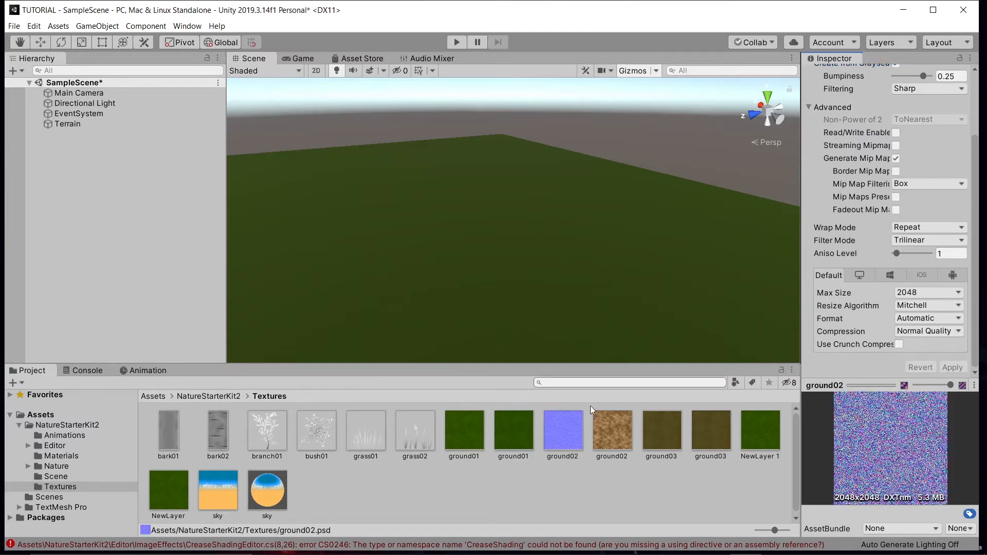
Step: Reselect the terrain, assign the ground02 normal map to its grass layer's Normal Map and inspect the surface up close
left_click(558, 308)
left_click_drag(564, 429, 945, 490)
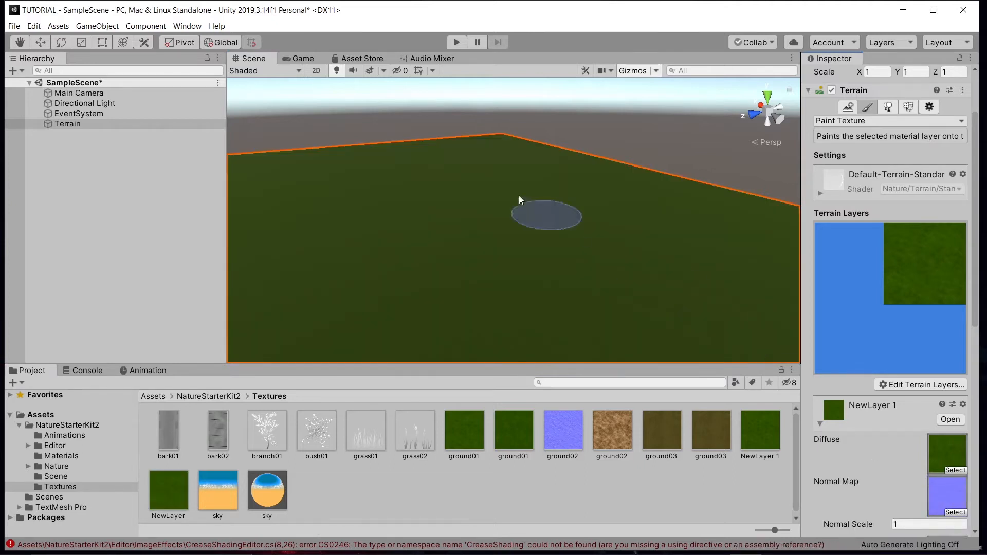
scroll(486, 174, "up", 8)
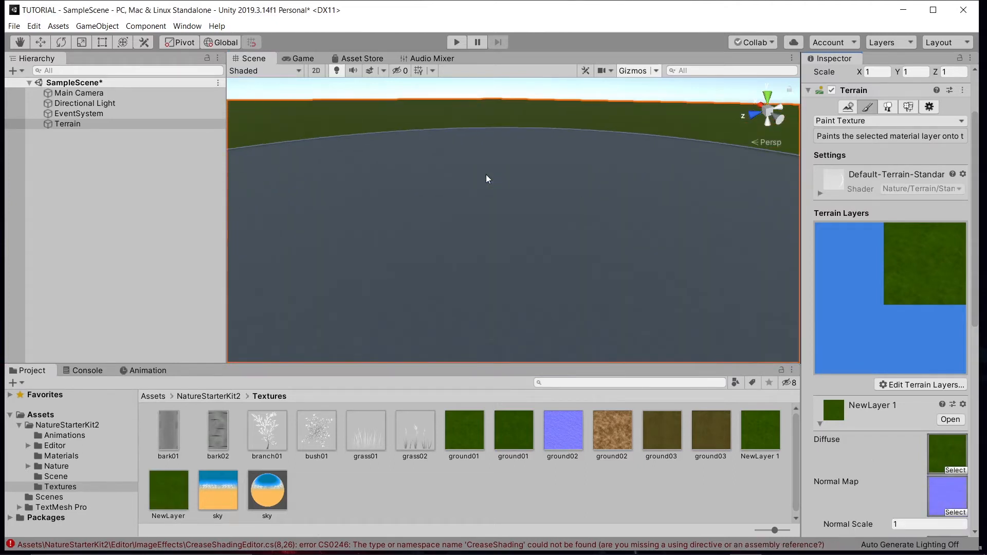
right_click_drag(487, 173, 580, 90)
mouse_move(551, 139)
middle_mouse_down()
mouse_move(546, 145)
mouse_move(553, 133)
middle_mouse_up()
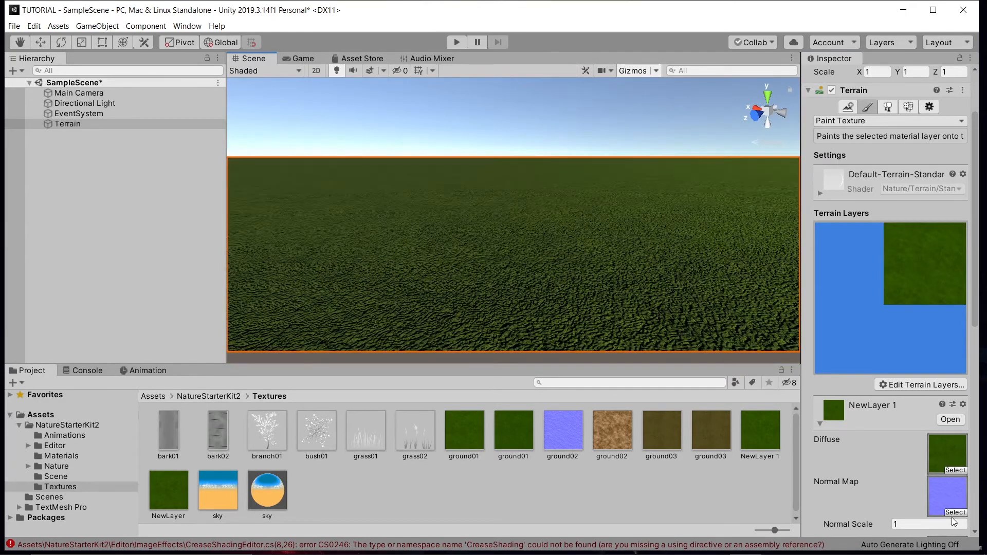
Step: Try a Normal Scale of 0.17 on the grass layer and set it back to 1
mouse_move(881, 523)
left_mouse_down()
mouse_move(948, 522)
mouse_move(861, 520)
mouse_move(874, 521)
left_mouse_up()
left_click(914, 524)
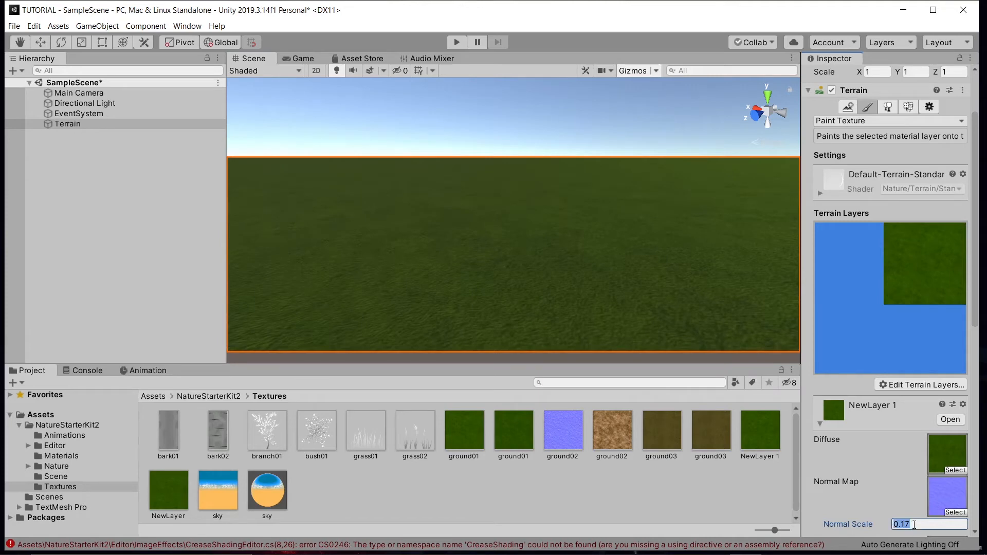
type("1")
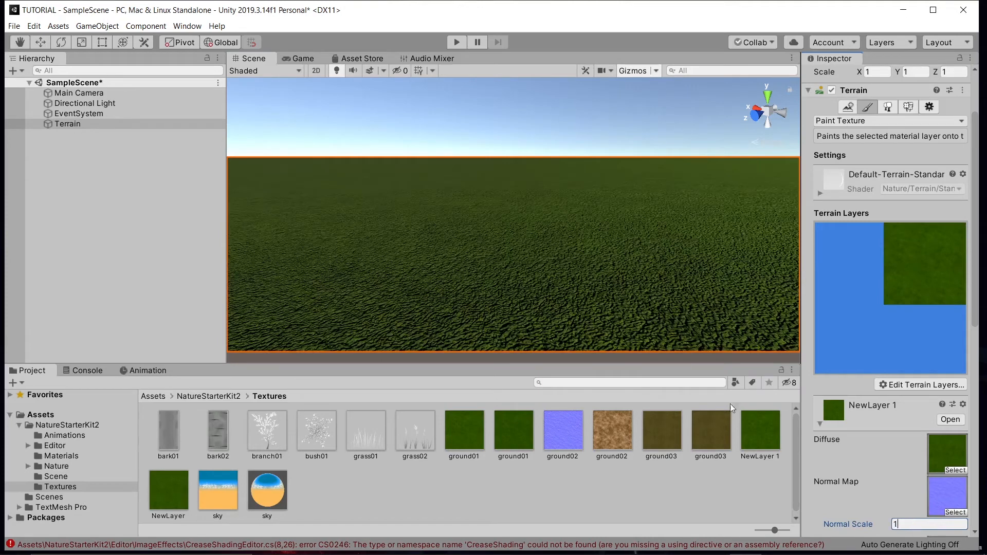
Step: Open the grass layer's X tiling size and examine the textured ground from above and at a low angle
scroll(920, 437, "down", 10)
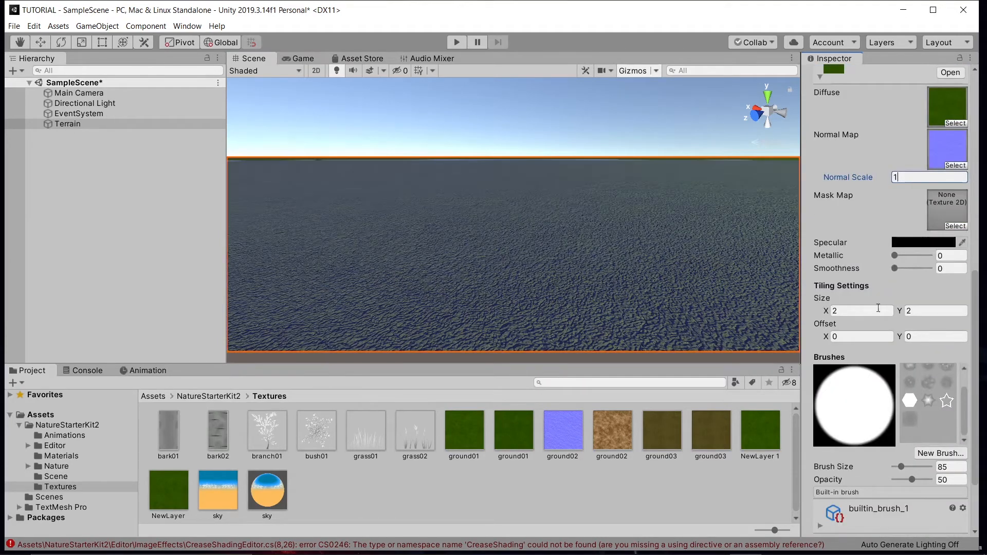
left_click(862, 310)
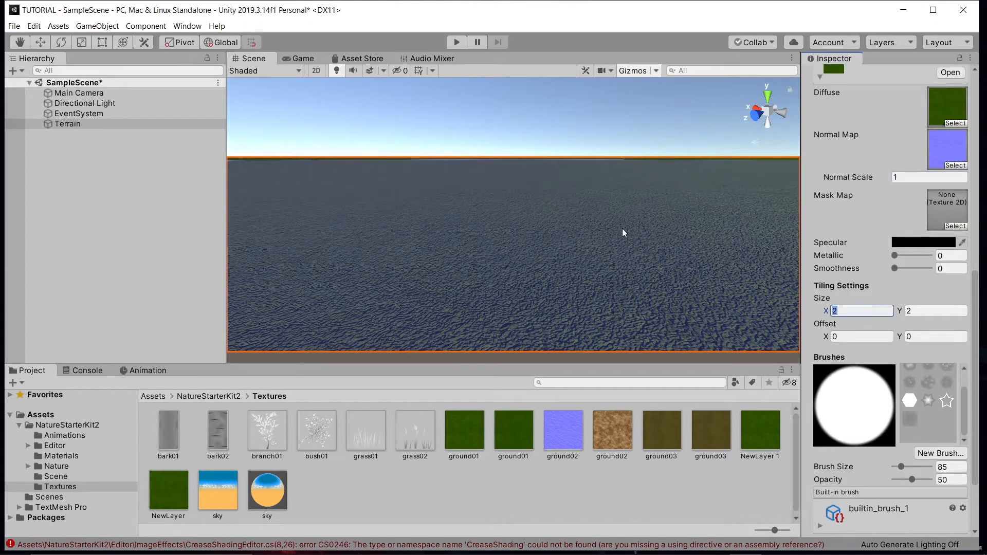
right_click_drag(626, 214, 558, 360)
scroll(561, 246, "down", 8)
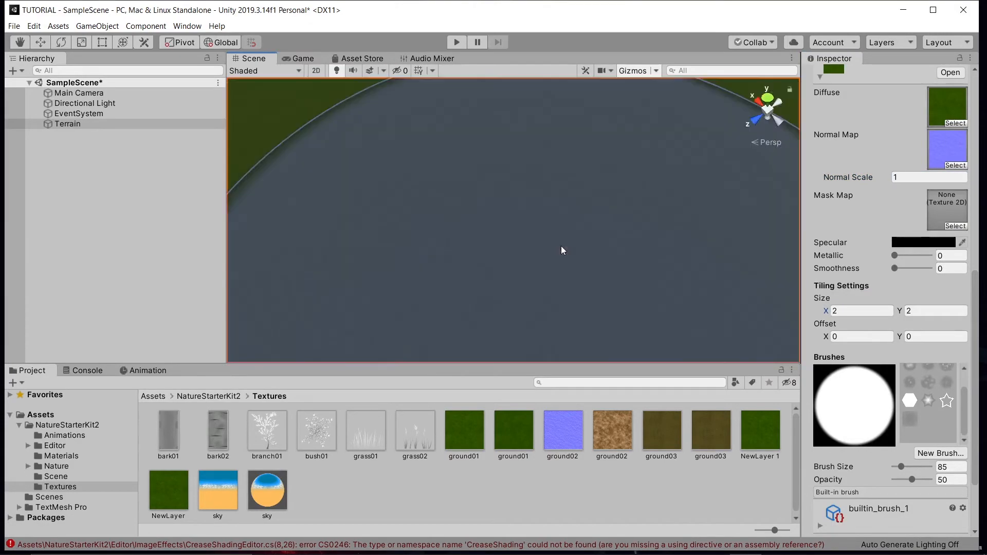
right_click_drag(560, 246, 589, 128)
middle_click_drag(589, 131, 577, 103)
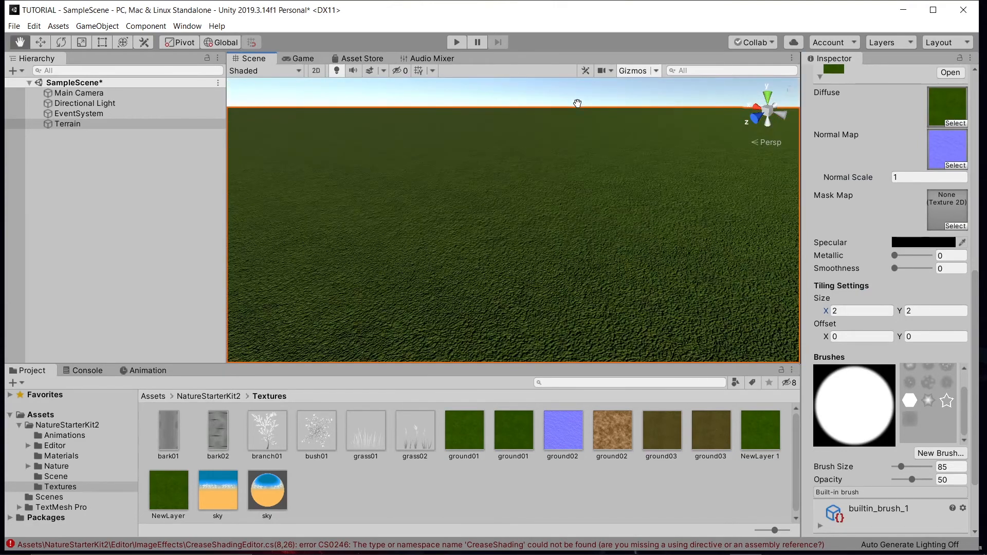
Step: Set the grass layer's tiling size to 8 in both X and Y
right_click_drag(563, 147, 666, 155)
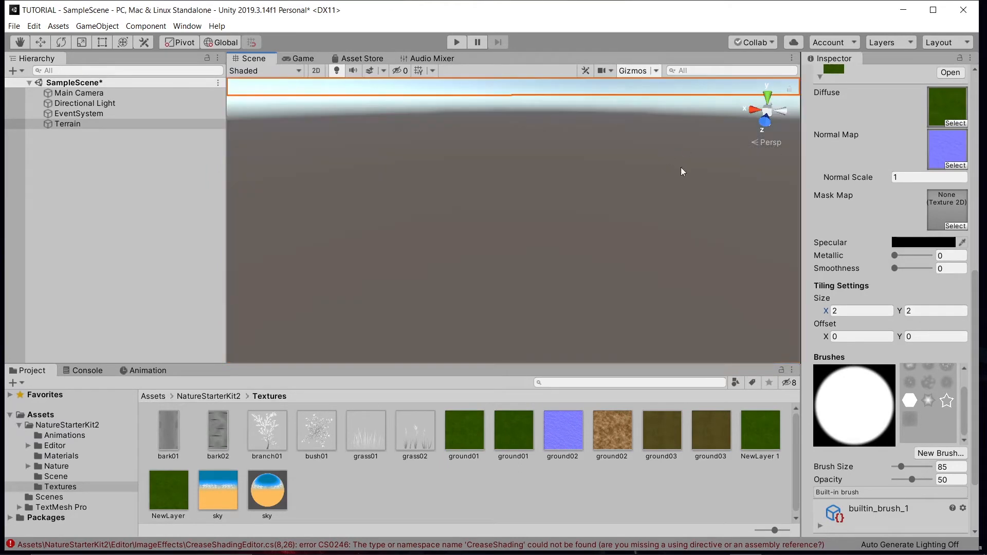
mouse_move(642, 201)
middle_mouse_down()
mouse_move(639, 251)
mouse_move(633, 220)
middle_mouse_up()
left_click(877, 311)
type("8")
left_click(934, 311)
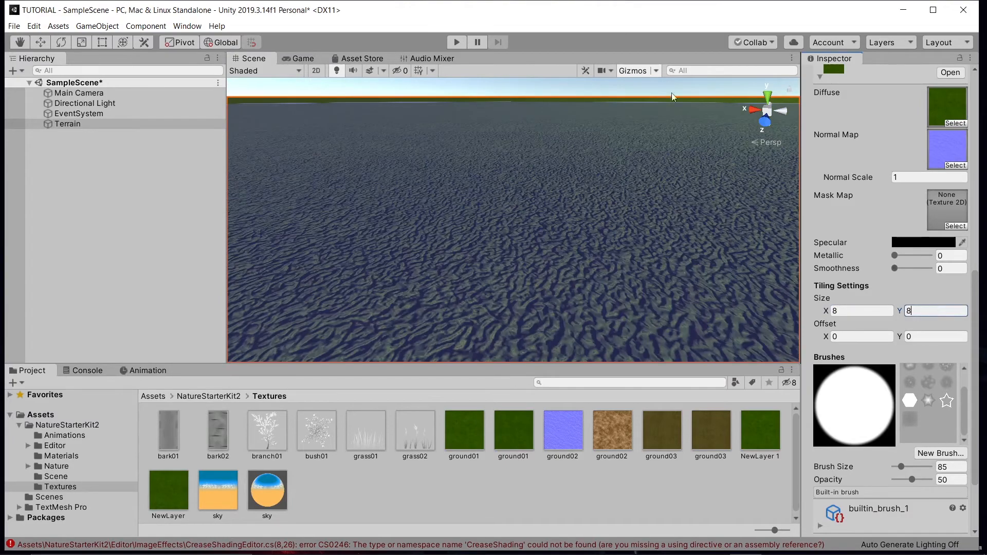
Step: Inspect the retiled ground, try a Smoothness of 0.67 on the grass layer and set it back to 0
mouse_move(660, 140)
right_mouse_down()
mouse_move(622, 252)
mouse_move(624, 192)
right_mouse_up()
scroll(624, 192, "down", 5)
scroll(625, 187, "up", 5)
right_click_drag(628, 114, 661, 532)
right_click_drag(653, 245, 608, 236)
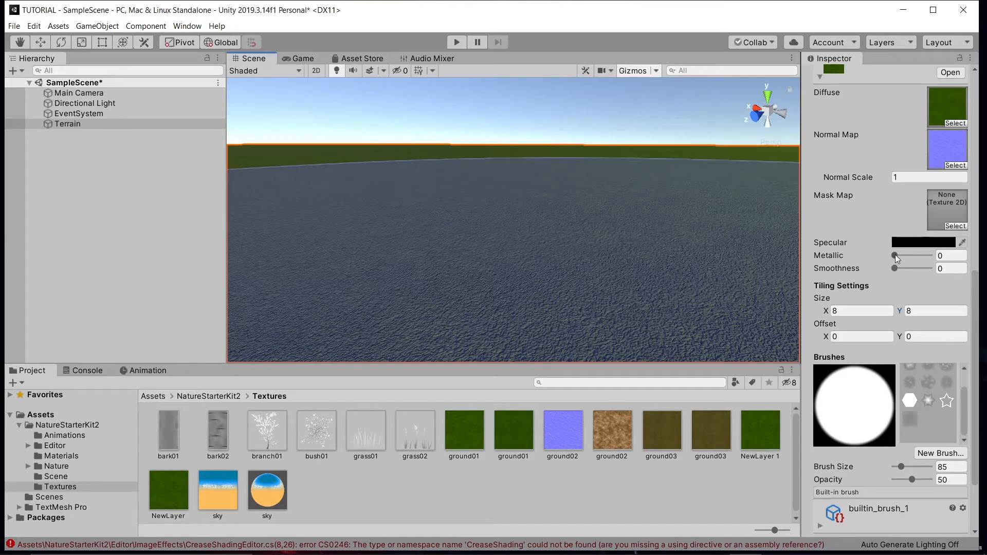
mouse_move(895, 255)
left_mouse_down()
mouse_move(970, 255)
mouse_move(875, 254)
mouse_move(845, 267)
left_mouse_up()
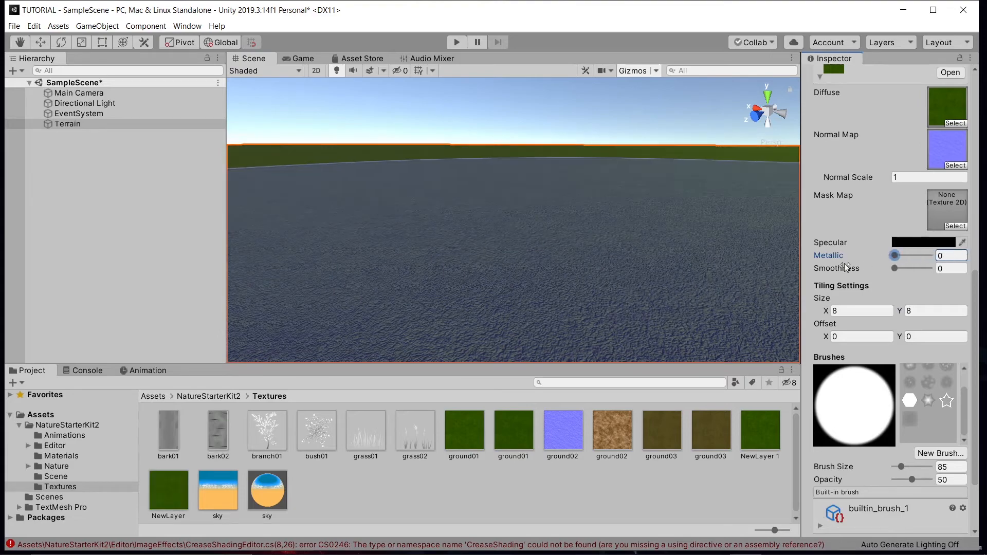
mouse_move(867, 259)
left_mouse_down()
mouse_move(965, 263)
mouse_move(818, 248)
mouse_move(925, 256)
mouse_move(875, 257)
mouse_move(946, 266)
mouse_move(918, 272)
left_mouse_up()
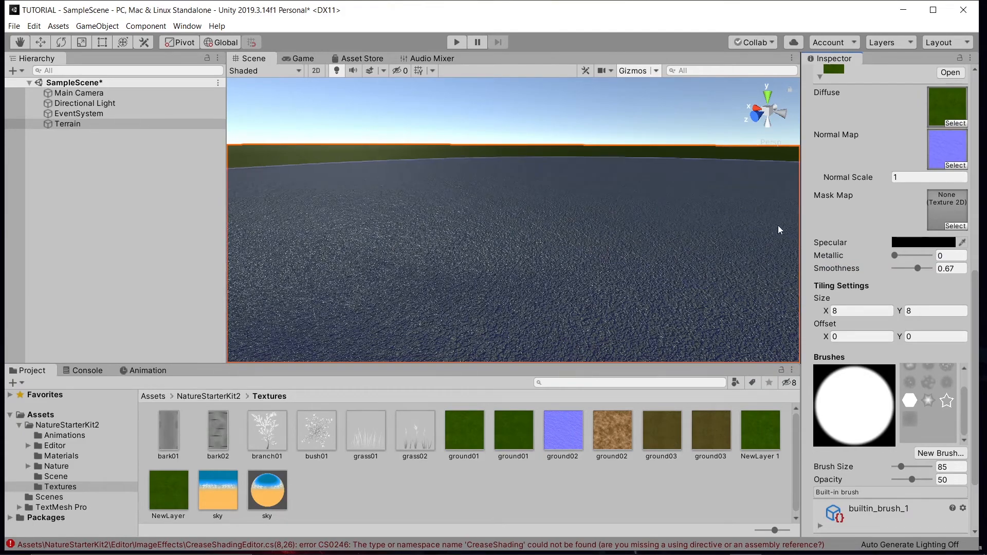
left_click_drag(918, 268, 890, 268)
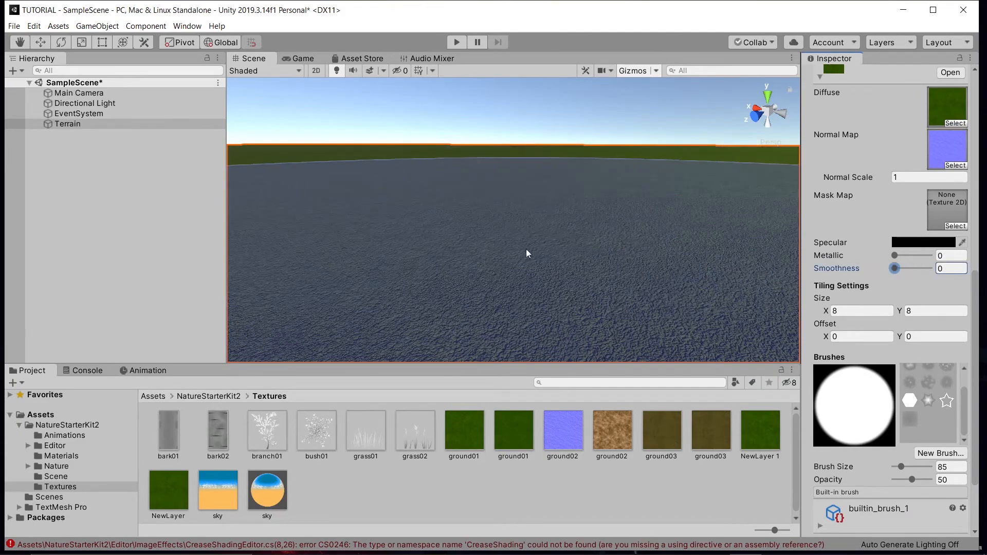
Step: Examine the flat textured terrain from farther away, including its edges and corners
mouse_move(648, 146)
left_mouse_down("alt")
mouse_move(119, 126)
mouse_move(427, 124)
mouse_move(663, 161)
mouse_move(624, 216)
left_mouse_up("alt")
scroll(624, 216, "down", 5)
mouse_move(445, 217)
right_mouse_down()
mouse_move(592, 295)
mouse_move(612, 193)
right_mouse_up()
scroll(646, 342, "down", 5)
mouse_move(506, 238)
right_mouse_down()
mouse_move(639, 243)
mouse_move(915, 224)
right_mouse_up()
right_click_drag(319, 234, 694, 226)
right_click_drag(247, 248, 905, 226)
right_click_drag(424, 248, 36, 222)
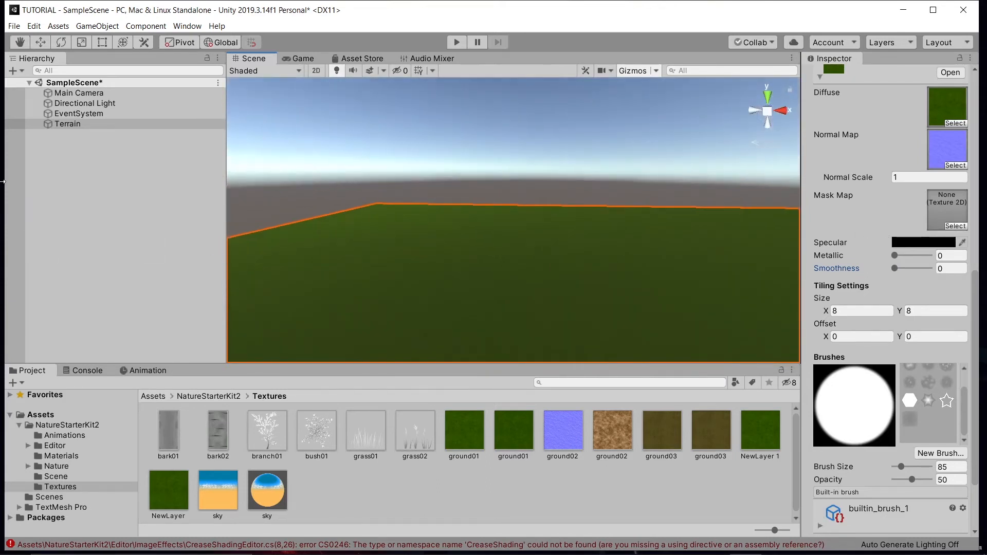
right_click_drag(437, 233, 959, 254)
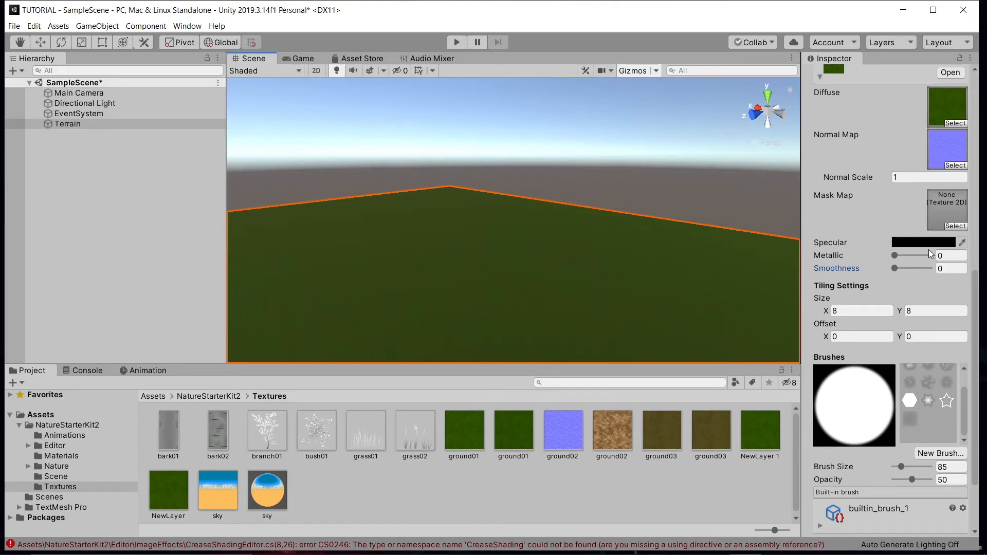
mouse_move(522, 275)
right_mouse_down()
mouse_move(469, 325)
mouse_move(344, 367)
right_mouse_up()
mouse_move(542, 228)
right_mouse_down()
mouse_move(525, 176)
mouse_move(403, 121)
mouse_move(204, 163)
right_mouse_up()
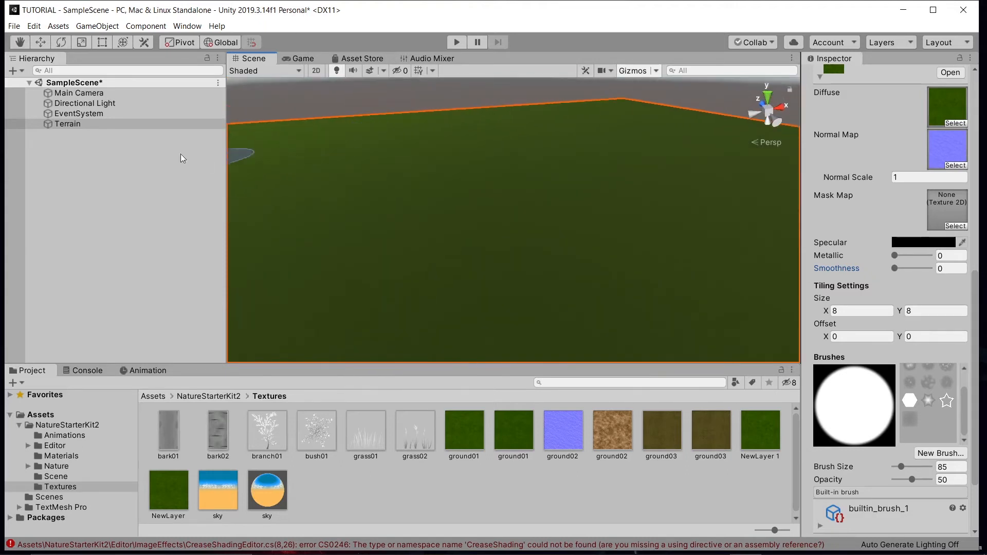
mouse_move(569, 247)
right_mouse_down()
mouse_move(682, 188)
mouse_move(506, 201)
mouse_move(393, 194)
right_mouse_up()
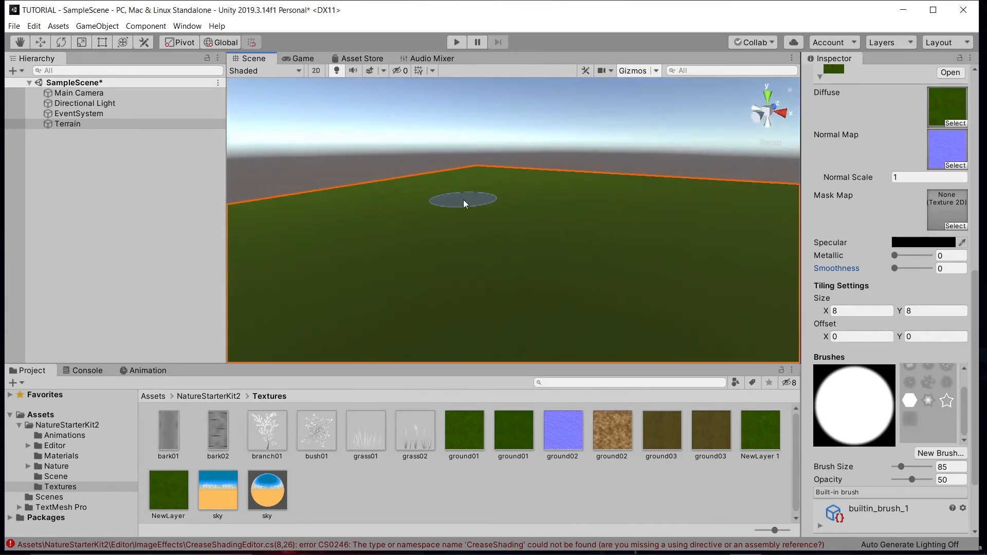
middle_click_drag(464, 205, 528, 325)
middle_click_drag(529, 247, 516, 323)
right_click_drag(485, 271, 346, 149)
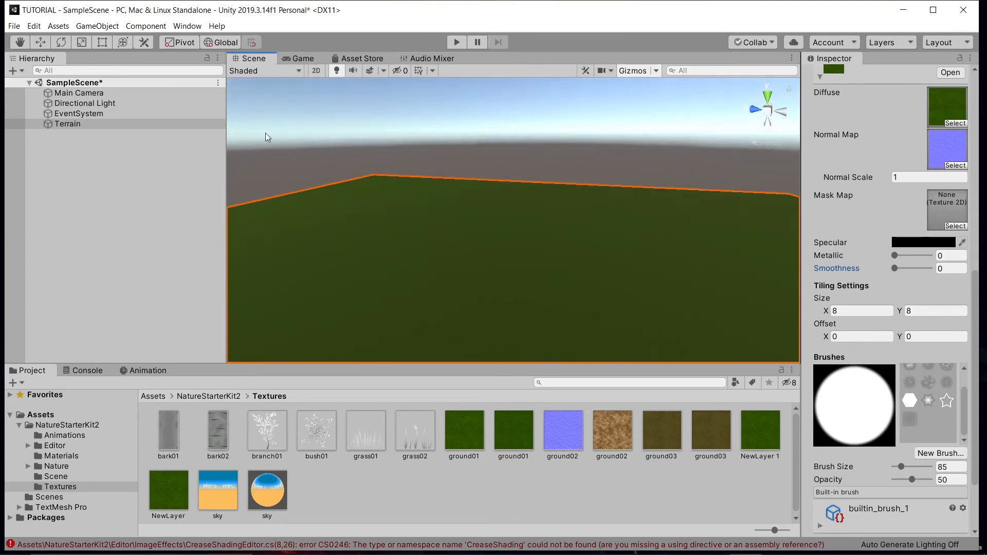
Step: Switch to Raise or Lower Terrain with builtin_brush_7 and raise a cluster of small peaks at the terrain's far corner
scroll(936, 272, "up", 10)
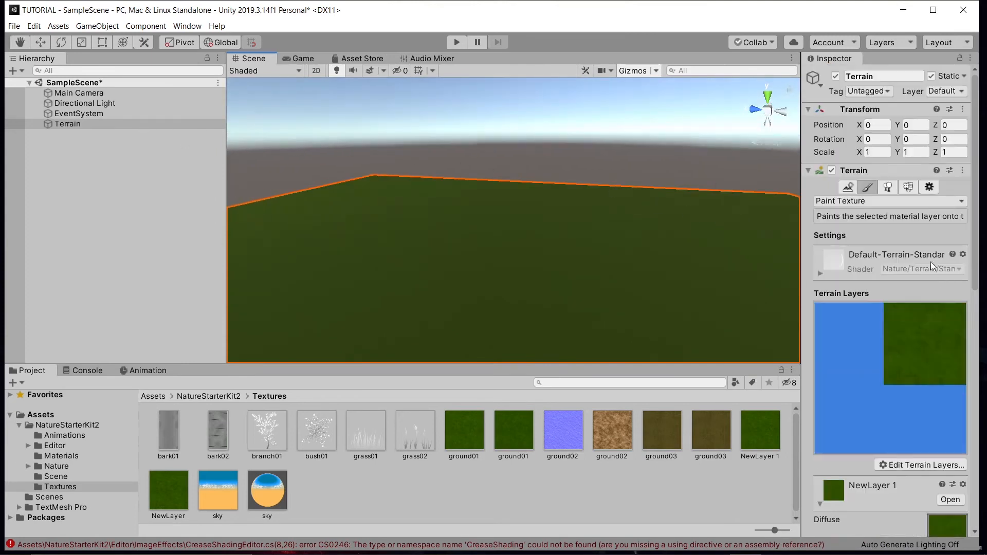
left_click(886, 201)
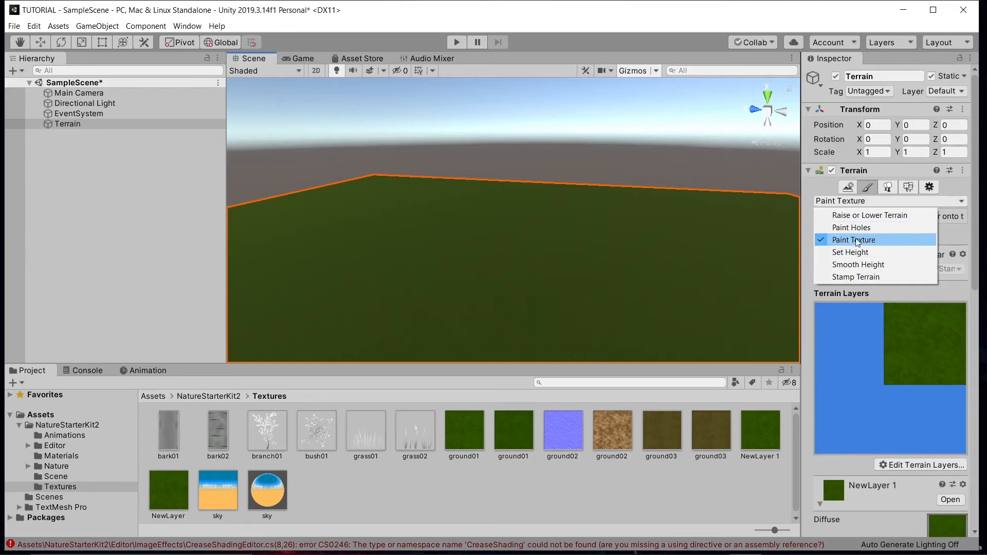
left_click(858, 215)
mouse_move(590, 222)
right_mouse_down()
mouse_move(585, 262)
mouse_move(486, 266)
right_mouse_up()
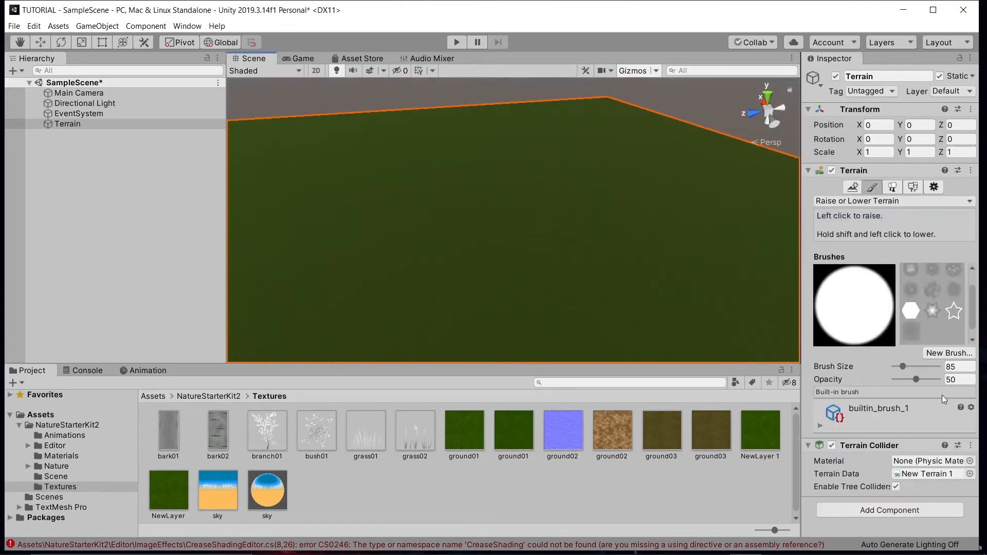
left_click(911, 290)
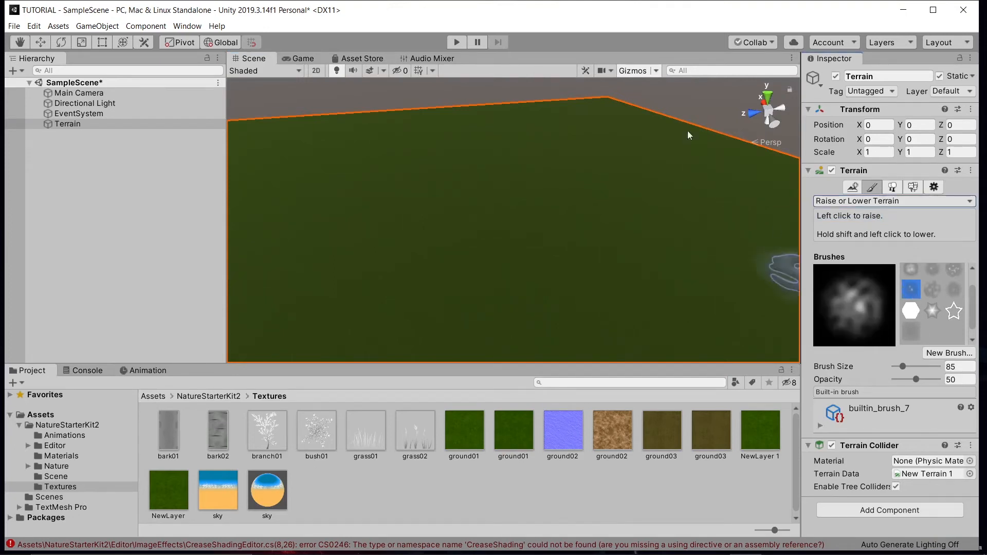
left_click_drag(593, 103, 456, 112)
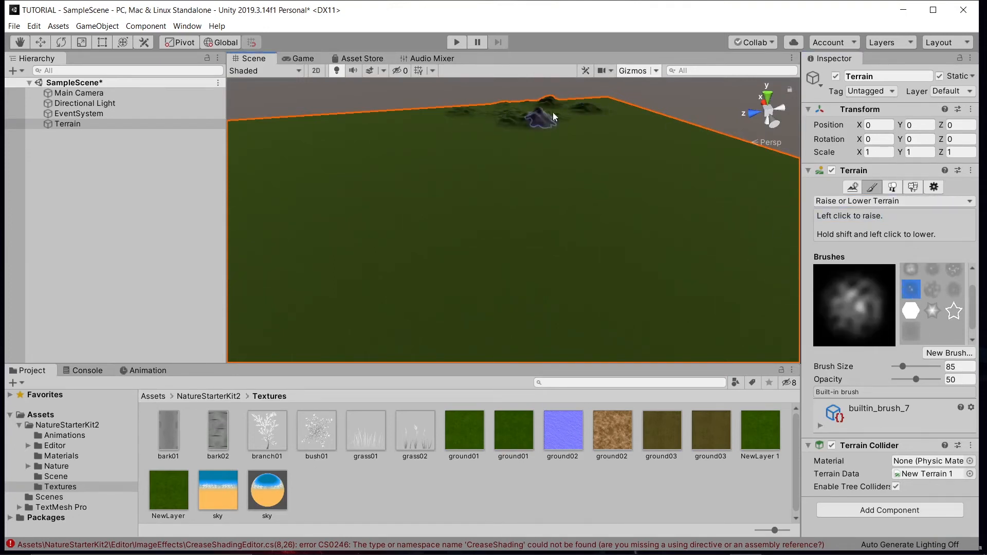
left_click_drag(593, 117, 491, 119)
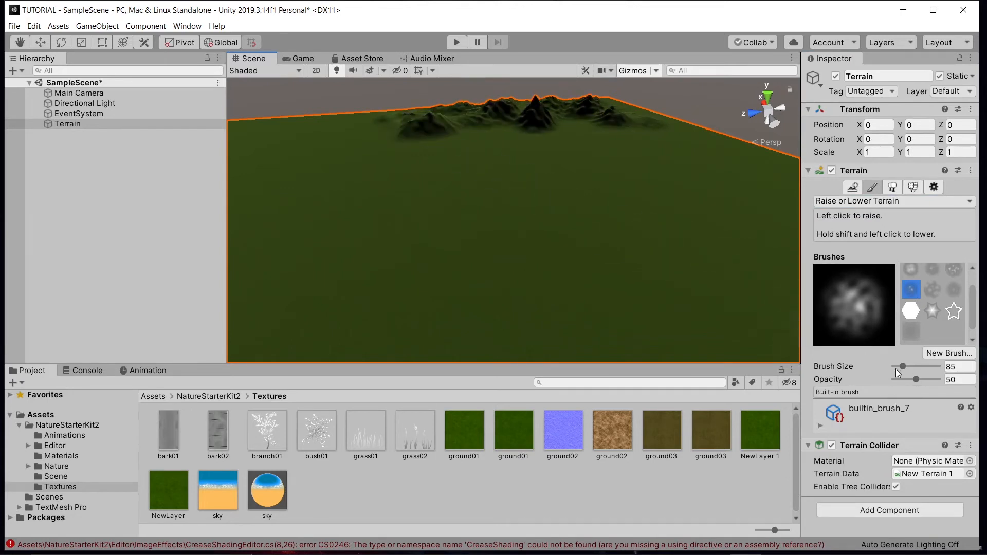
Step: Set the brush size to 228 and raise broader mountains along the terrain's edge, starting beside the small peaks
mouse_move(905, 365)
left_mouse_down()
mouse_move(922, 363)
mouse_move(908, 364)
left_mouse_up()
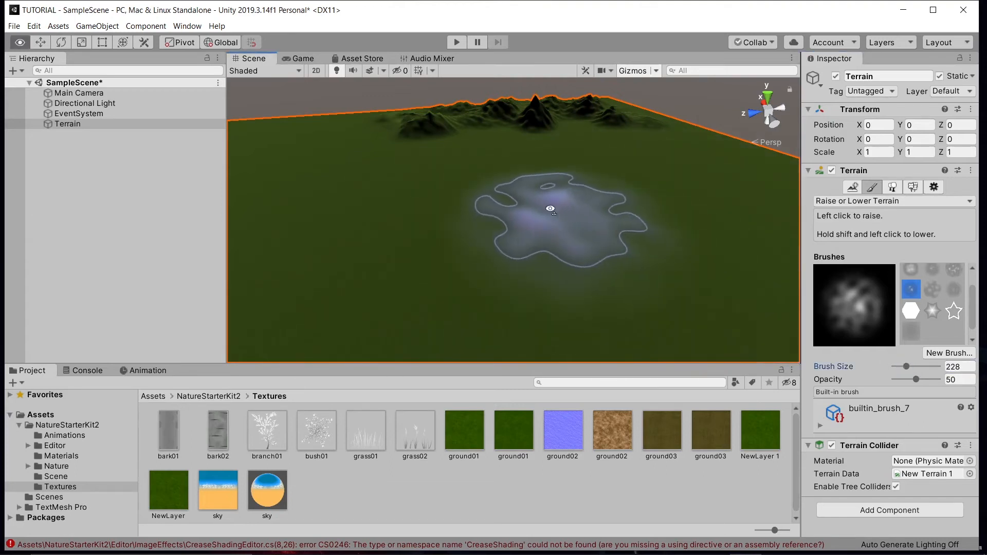
right_click_drag(557, 211, 464, 181)
mouse_move(464, 181)
left_mouse_down()
mouse_move(561, 169)
mouse_move(522, 147)
mouse_move(421, 159)
mouse_move(405, 150)
mouse_move(514, 159)
mouse_move(409, 152)
mouse_move(367, 166)
left_mouse_up()
mouse_move(368, 165)
right_mouse_down()
mouse_move(587, 166)
mouse_move(735, 186)
right_mouse_up()
mouse_move(616, 141)
left_mouse_down()
mouse_move(656, 136)
mouse_move(579, 118)
mouse_move(439, 121)
mouse_move(539, 119)
left_mouse_up()
right_click_drag(539, 120, 705, 147)
mouse_move(553, 127)
left_mouse_down()
mouse_move(493, 98)
mouse_move(690, 142)
left_mouse_up()
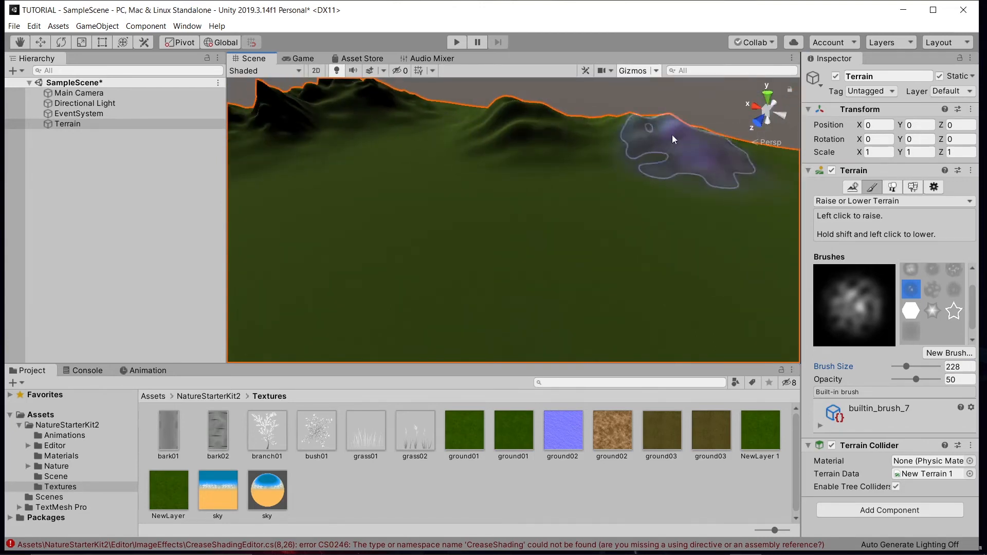
Step: Extend the mountain range farther along the terrain's border and fill the low spots between its hills
right_click_drag(691, 137, 730, 133)
mouse_move(578, 103)
left_mouse_down()
mouse_move(600, 85)
mouse_move(625, 95)
left_mouse_up()
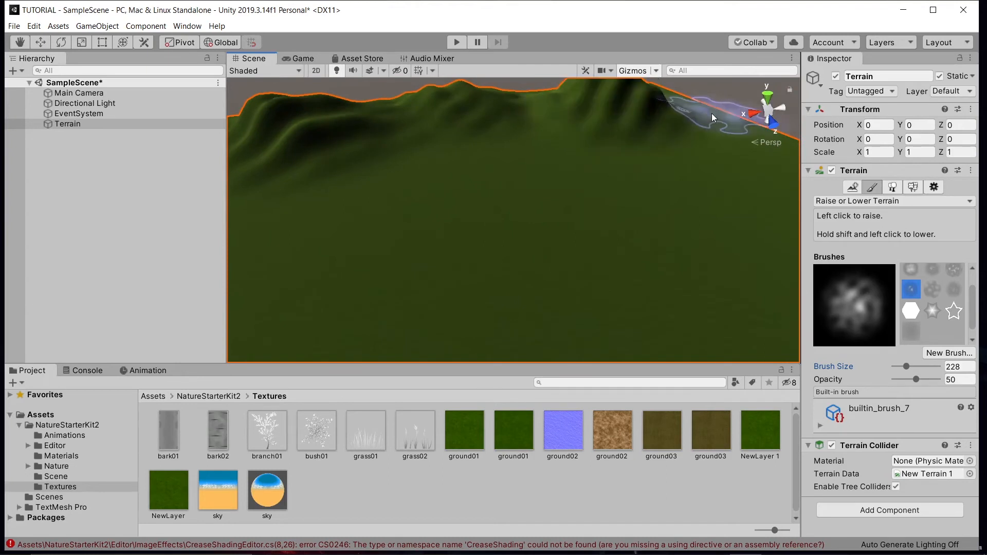
right_click_drag(708, 111, 591, 117)
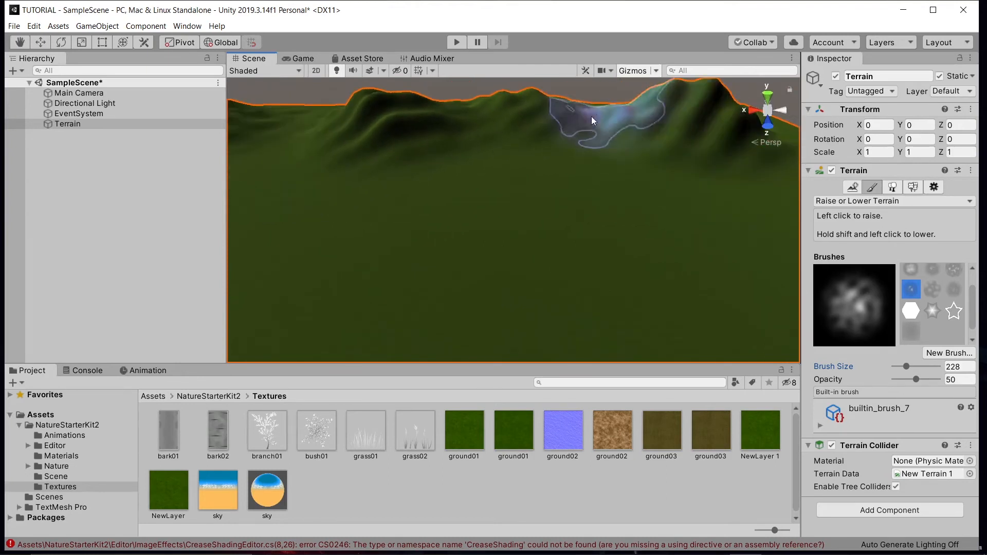
left_click(326, 102)
left_click(298, 126)
Step: Choose builtin_brush_6 and raise a chain of rugged hills along the terrain's still flat edge
right_click_drag(301, 116, 547, 120)
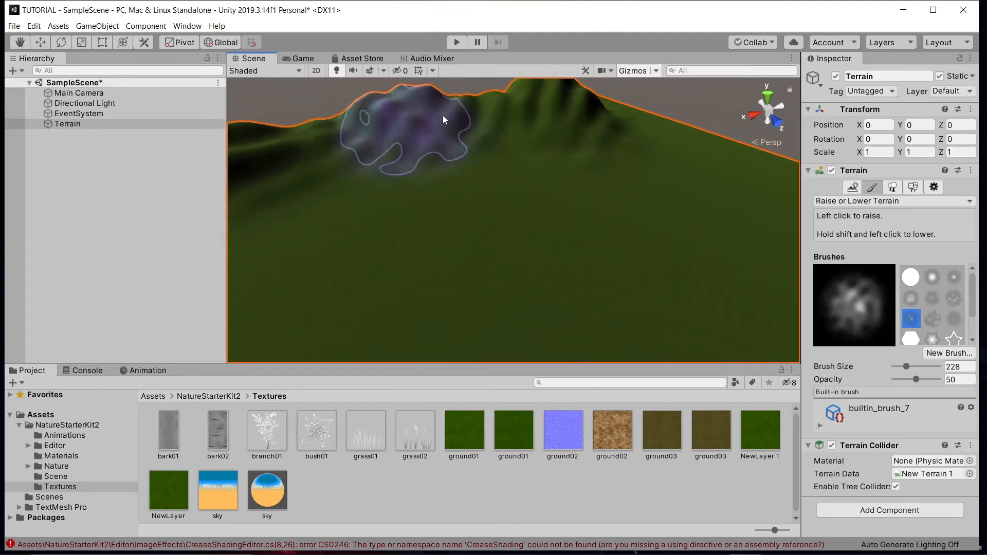
right_click_drag(443, 115, 680, 134)
right_click_drag(497, 97, 666, 127)
left_click(958, 300)
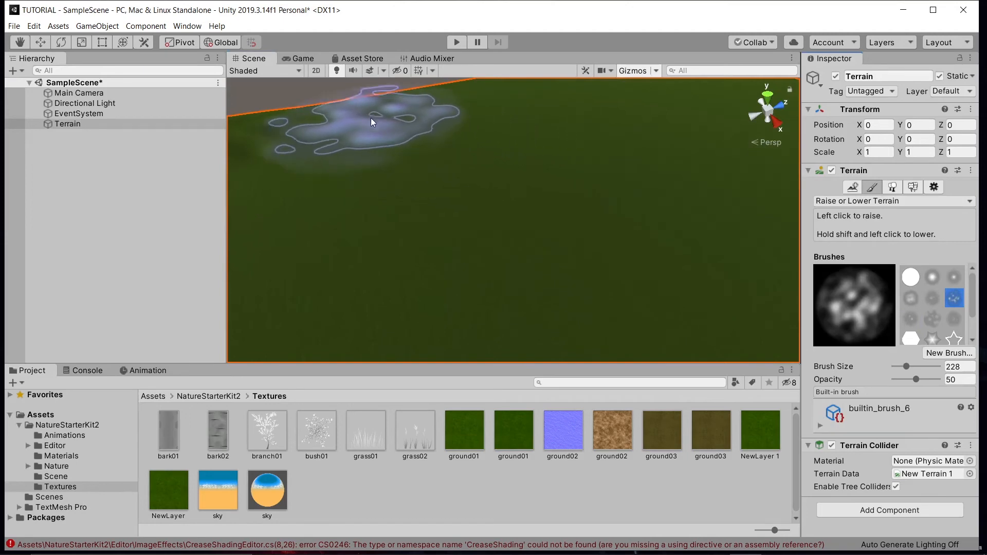
left_click_drag(389, 116, 309, 107)
left_click(310, 107)
right_click_drag(534, 110, 572, 128)
left_click(532, 122)
mouse_move(532, 117)
left_mouse_down()
mouse_move(408, 161)
mouse_move(375, 138)
mouse_move(349, 171)
mouse_move(484, 175)
left_mouse_up()
right_click_drag(483, 175, 299, 154)
left_click_drag(300, 154, 511, 161)
Step: Continue raising hills along the remaining flat border to enclose the terrain with mountains
right_click_drag(511, 162, 668, 153)
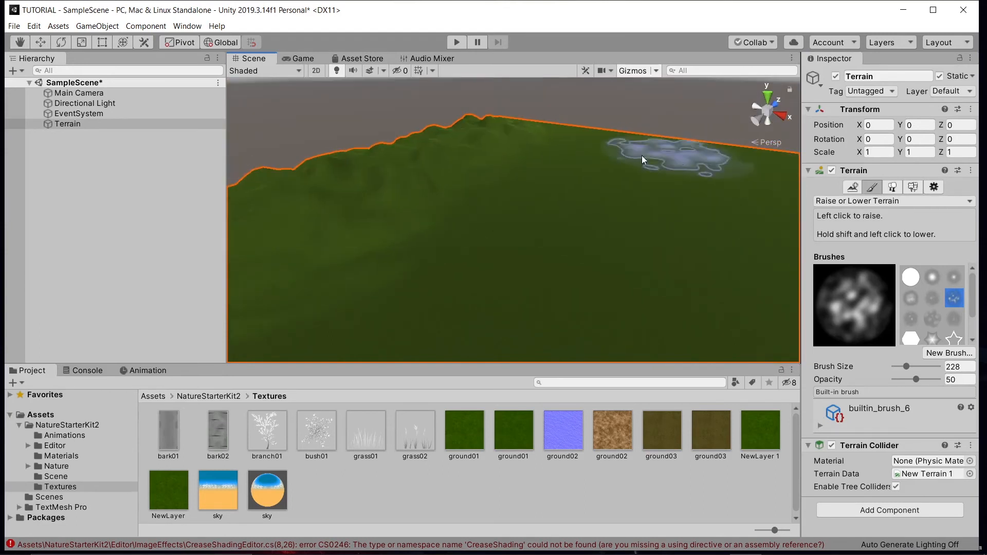
mouse_move(615, 144)
left_mouse_down()
mouse_move(552, 126)
mouse_move(647, 140)
left_mouse_up()
right_click_drag(648, 140, 776, 139)
left_click_drag(777, 139, 459, 118)
right_click_drag(459, 119, 732, 131)
left_click_drag(732, 131, 703, 143)
Step: Examine the surrounding mountains and grass surface from near ground level inside the terrain
right_click_drag(573, 227, 671, 327)
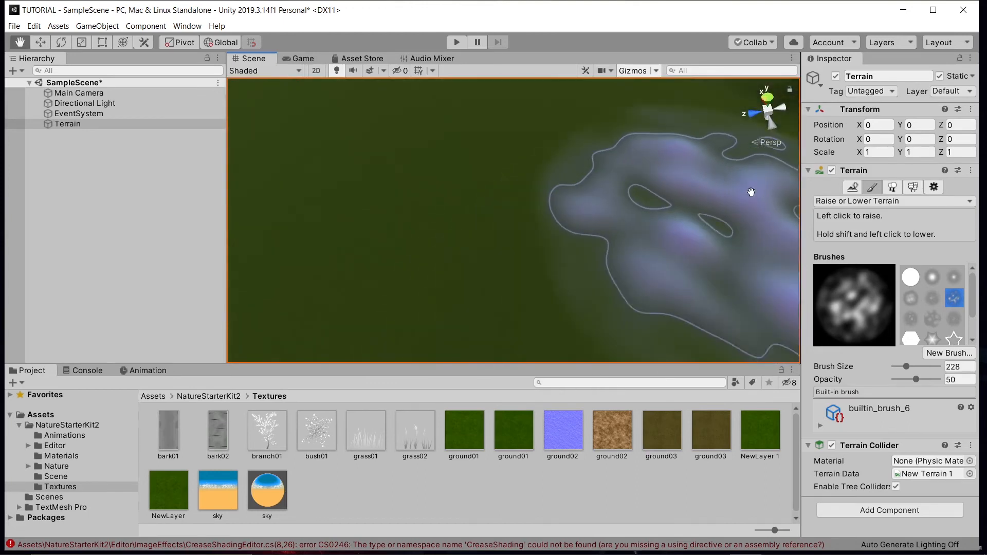
mouse_move(610, 198)
right_mouse_down()
mouse_move(565, 116)
mouse_move(825, 522)
mouse_move(961, 14)
mouse_move(191, 26)
mouse_move(395, 31)
mouse_move(497, 49)
mouse_move(680, 24)
mouse_move(395, 285)
mouse_move(309, 350)
right_mouse_up()
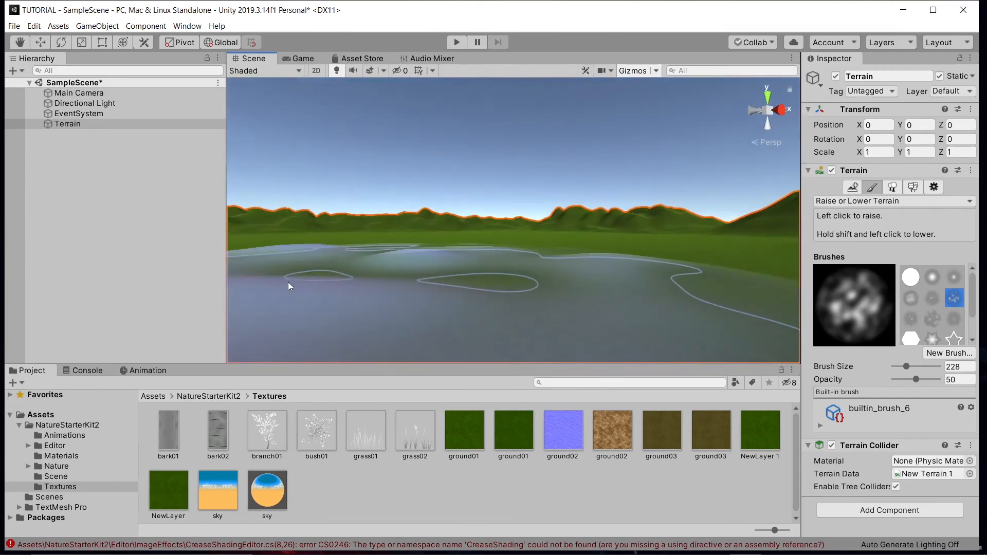
mouse_move(642, 303)
right_mouse_down()
mouse_move(661, 359)
mouse_move(514, 313)
right_mouse_up()
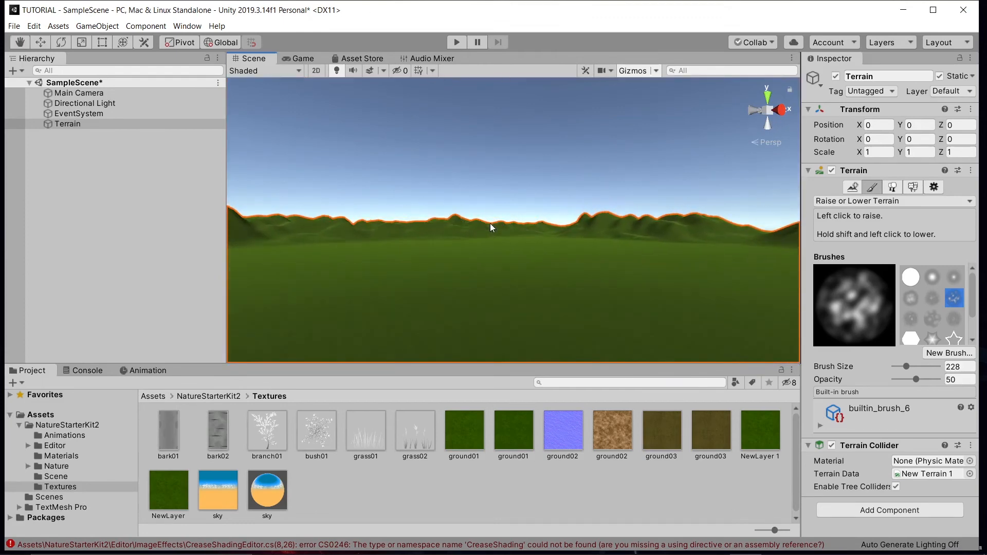
right_click_drag(492, 227, 617, 379)
mouse_move(458, 180)
middle_mouse_down()
mouse_move(92, 161)
mouse_move(915, 150)
mouse_move(330, 113)
mouse_move(3, 42)
middle_mouse_up()
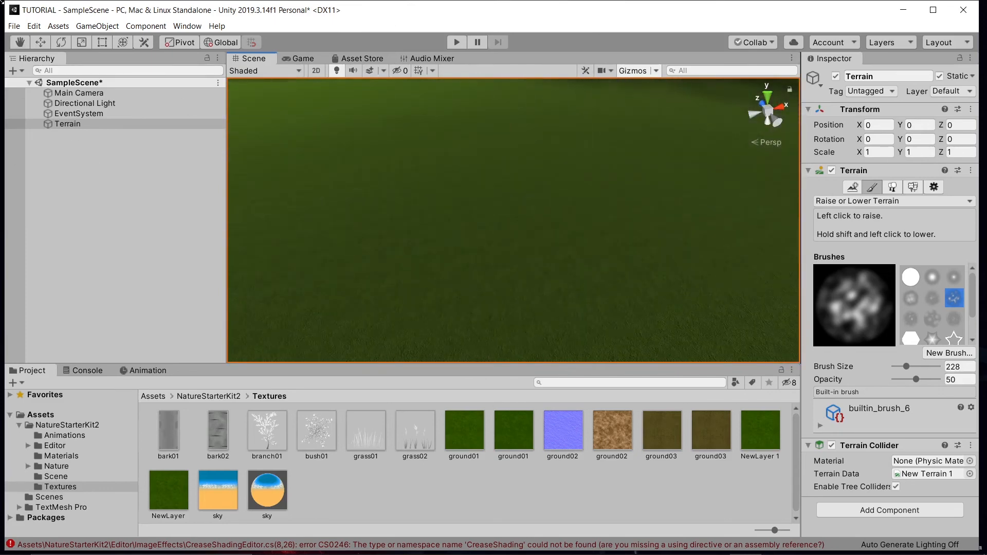
middle_click_drag(420, 2, 518, 205)
right_click_drag(517, 205, 762, 70)
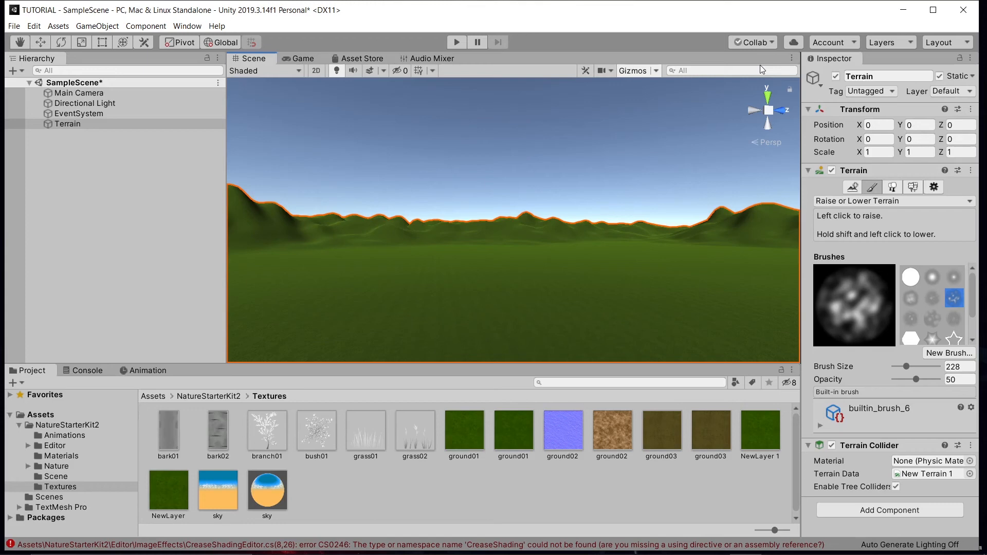
left_click_drag(482, 273, 749, 278, "alt")
right_click_drag(749, 278, 370, 238)
mouse_move(539, 291)
right_mouse_down()
mouse_move(220, 277)
mouse_move(427, 334)
mouse_move(897, 403)
mouse_move(242, 347)
mouse_move(470, 344)
mouse_move(905, 252)
mouse_move(711, 276)
right_mouse_up()
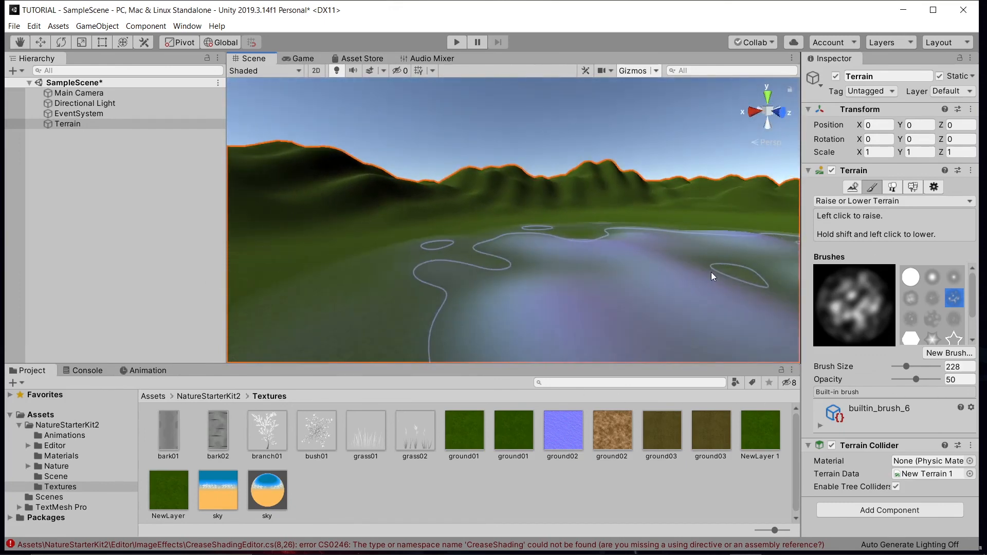